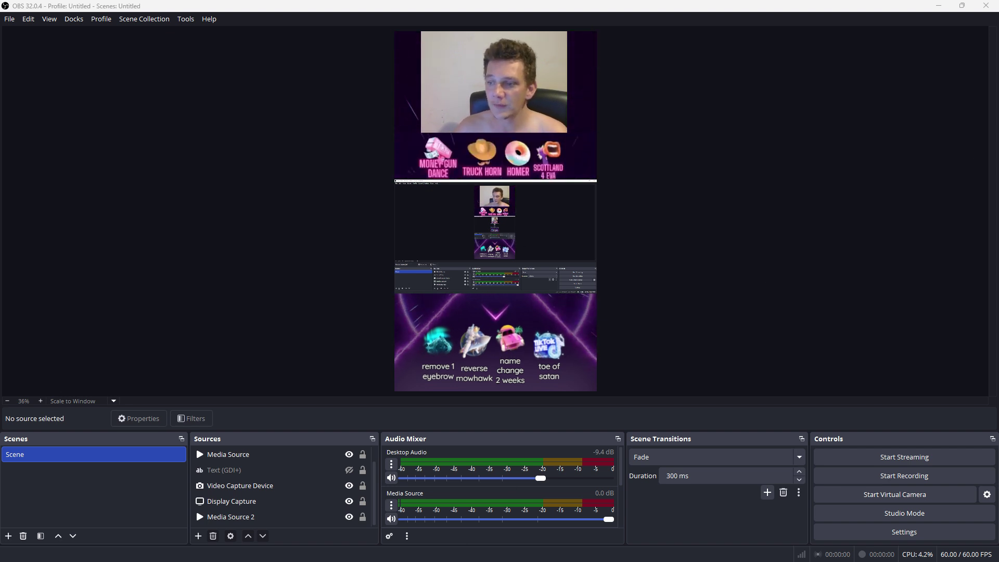
# Step: Switch from OBS to TIKTORY and open the overlay editor
pyautogui.hotkey('alt', 'Tab')
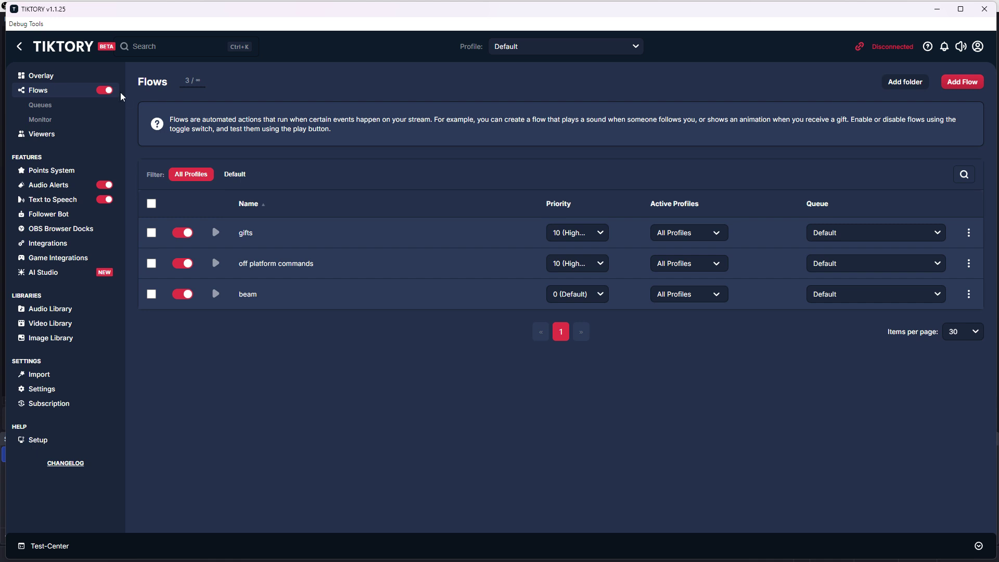
pyautogui.click(42, 76)
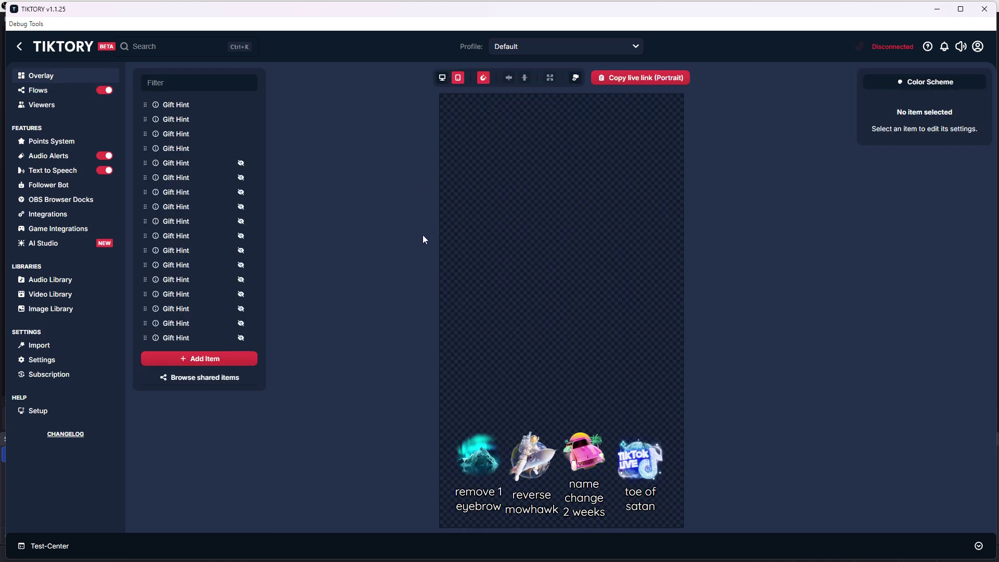
# Step: Make the last four hidden Gift Hint items visible in the overlay and hide them again
pyautogui.click(241, 339)
pyautogui.click(242, 325)
pyautogui.click(242, 310)
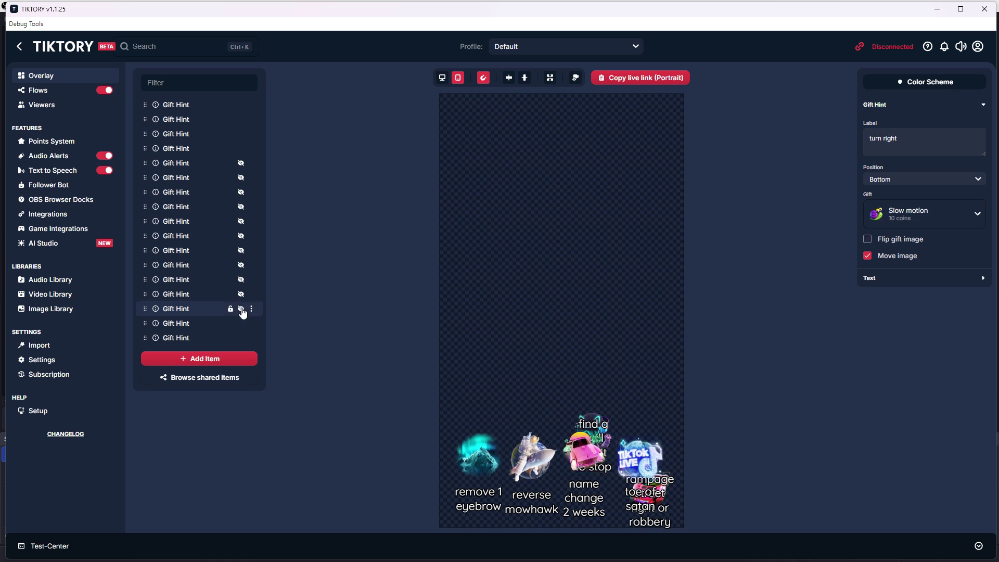
pyautogui.click(241, 295)
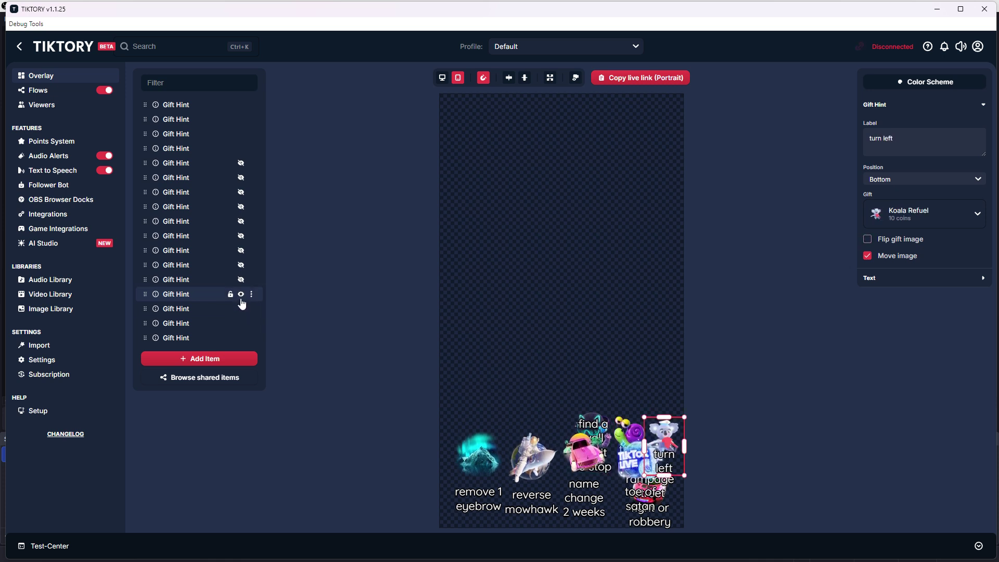
pyautogui.click(242, 310)
pyautogui.click(242, 324)
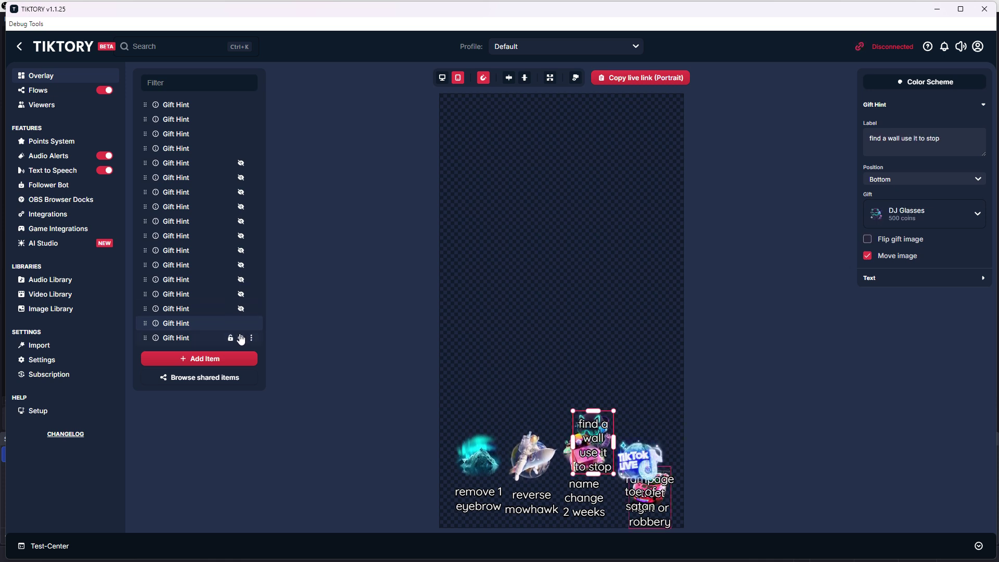
pyautogui.click(241, 339)
pyautogui.click(240, 339)
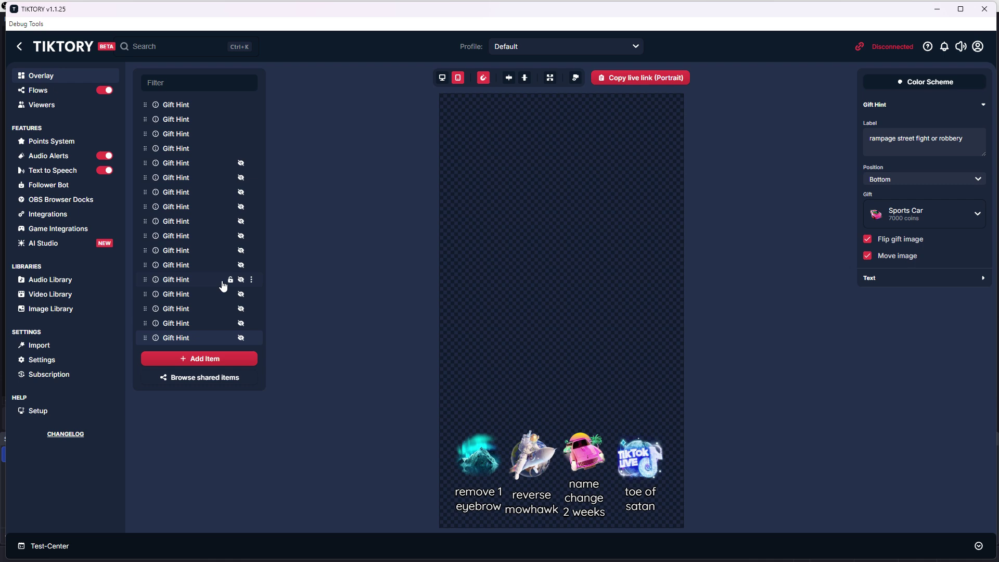
# Step: Browse the catalogue of recommended overlay items from start to end and close it without adding anything
pyautogui.click(206, 364)
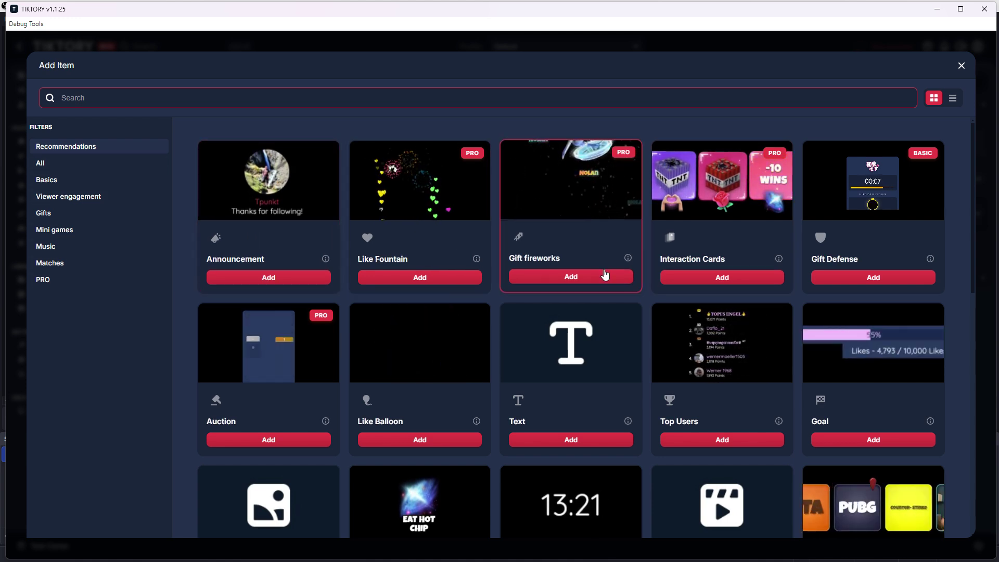
pyautogui.scroll(-5, 645, 346)
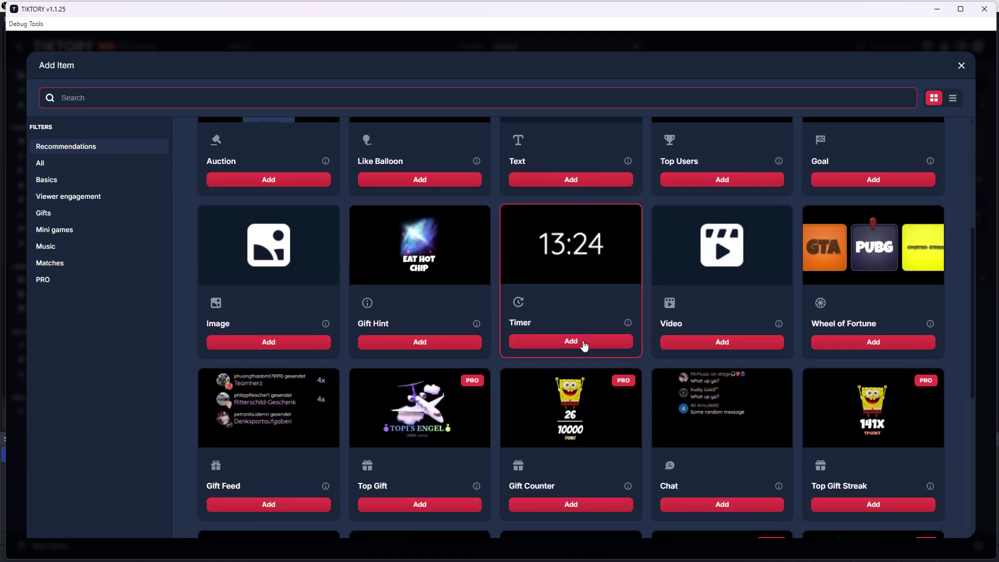
pyautogui.scroll(7, 584, 346)
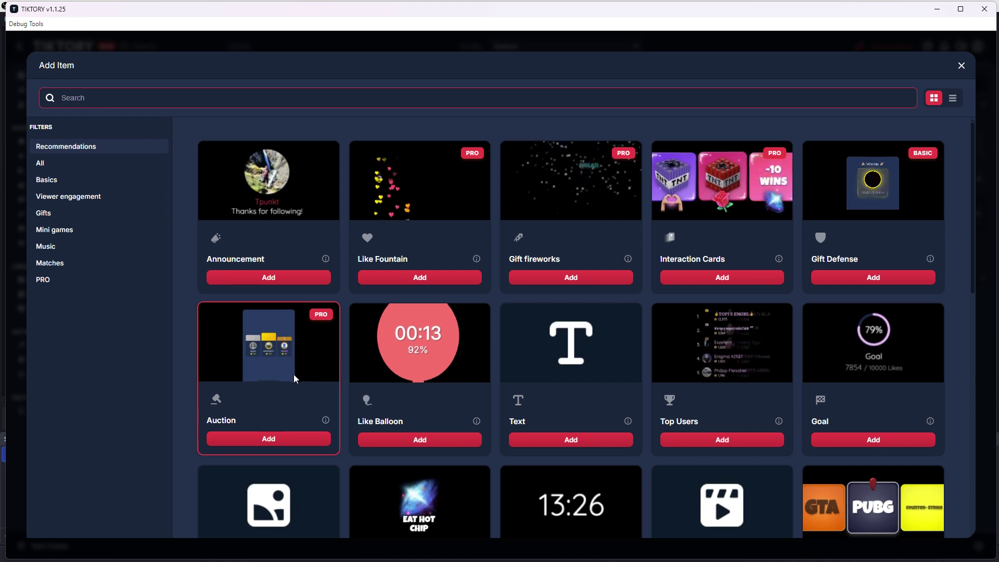
pyautogui.scroll(-3, 364, 367)
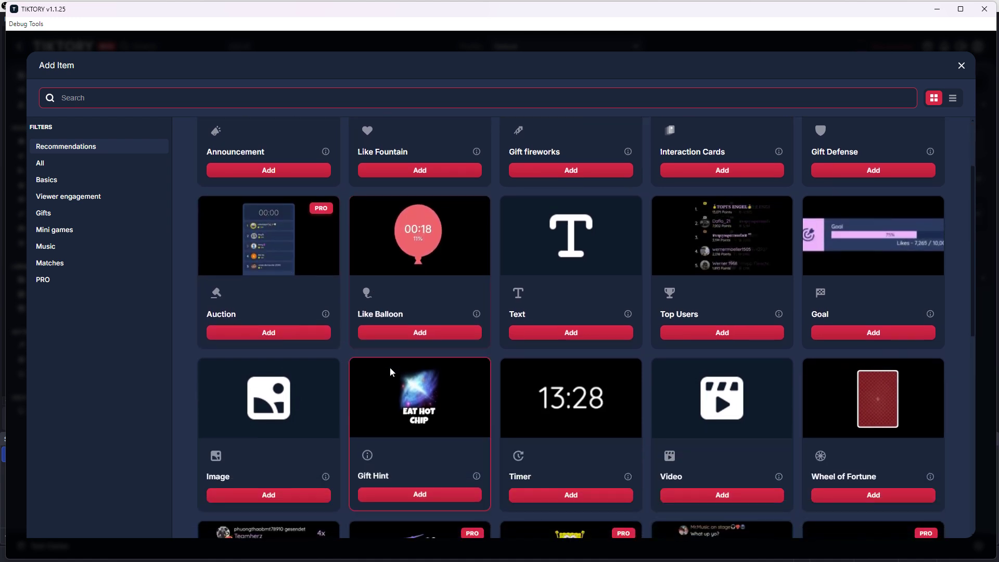
pyautogui.scroll(-7, 391, 369)
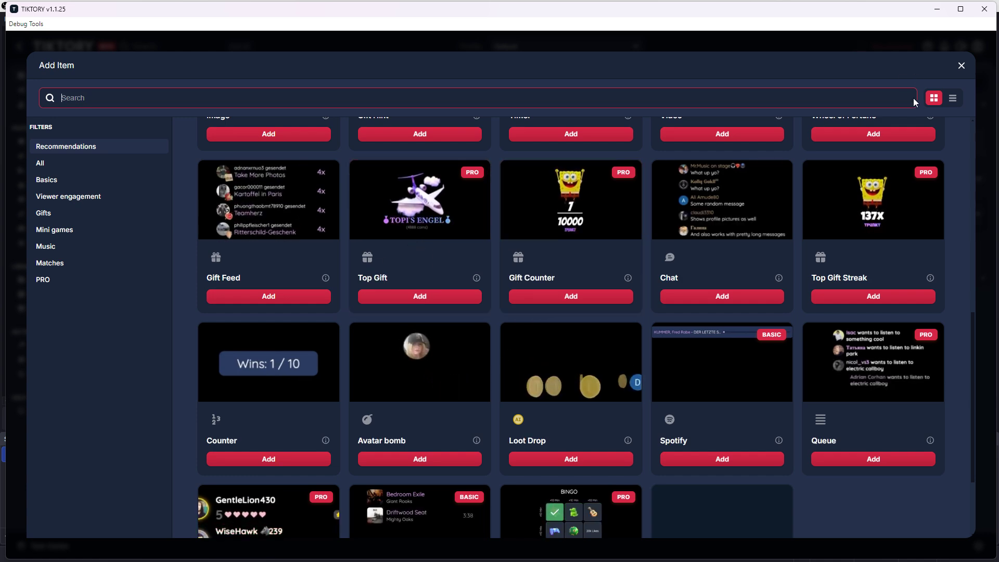
pyautogui.scroll(-3, 651, 384)
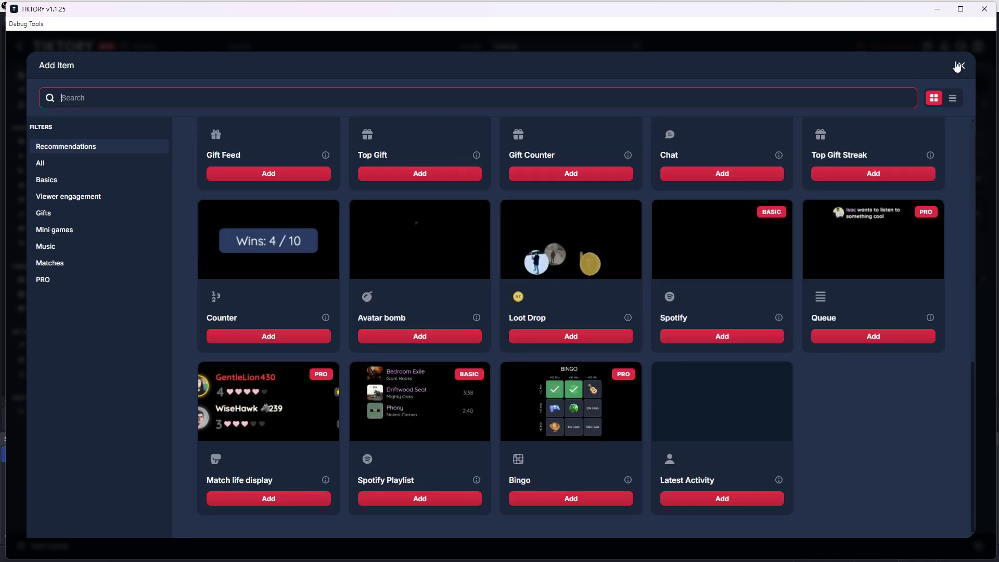
pyautogui.click(958, 66)
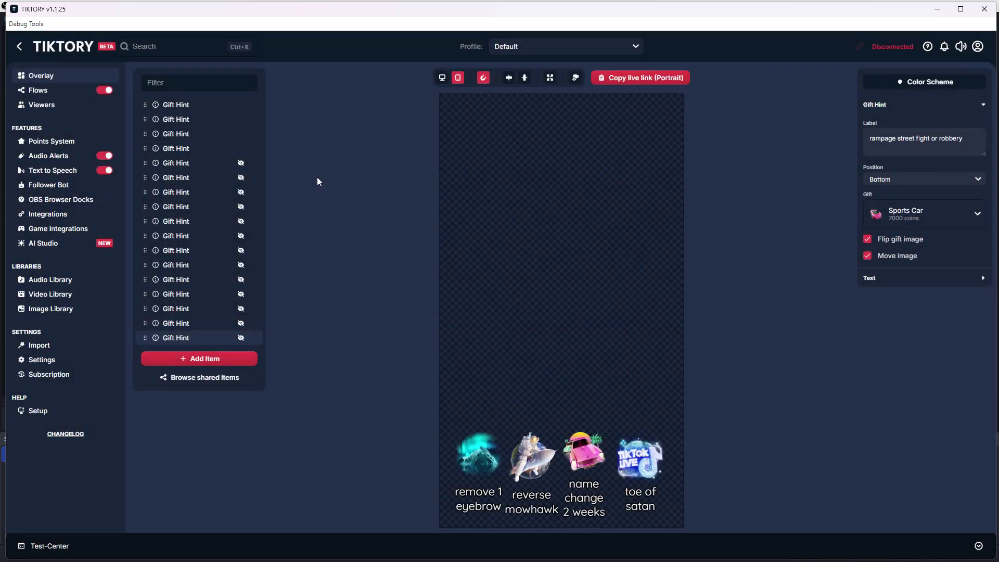
# Step: Open the gifts flow from the flow list and look over its full layout of events and actions
pyautogui.click(42, 91)
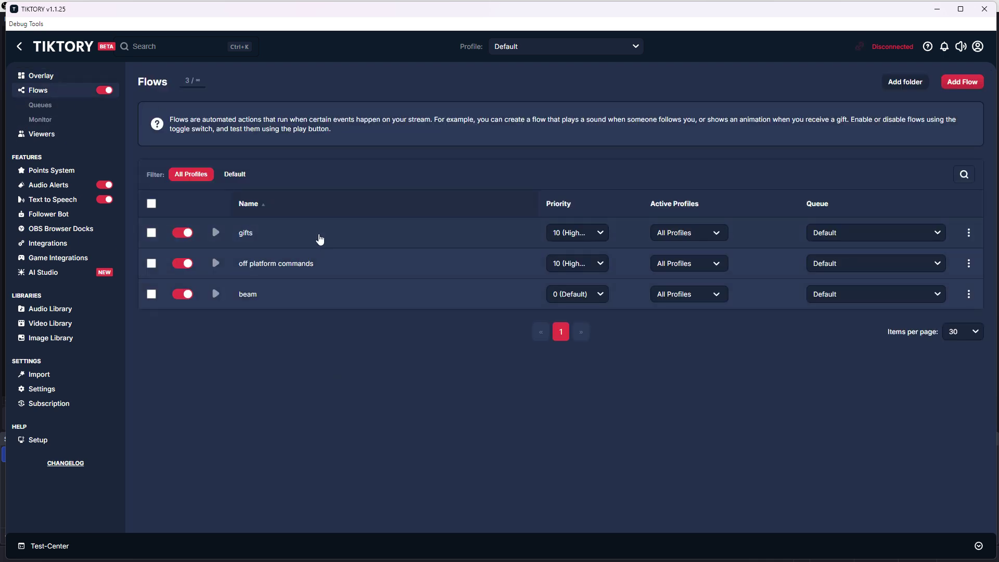
pyautogui.click(289, 241)
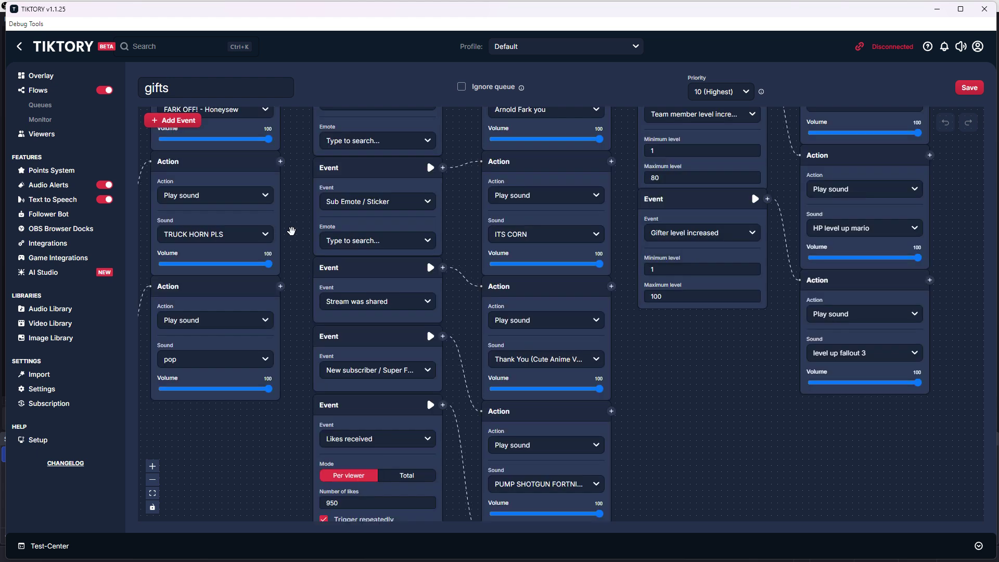
pyautogui.moveTo(375, 123)
pyautogui.mouseDown()
pyautogui.moveTo(415, 114)
pyautogui.moveTo(370, 122)
pyautogui.mouseUp()
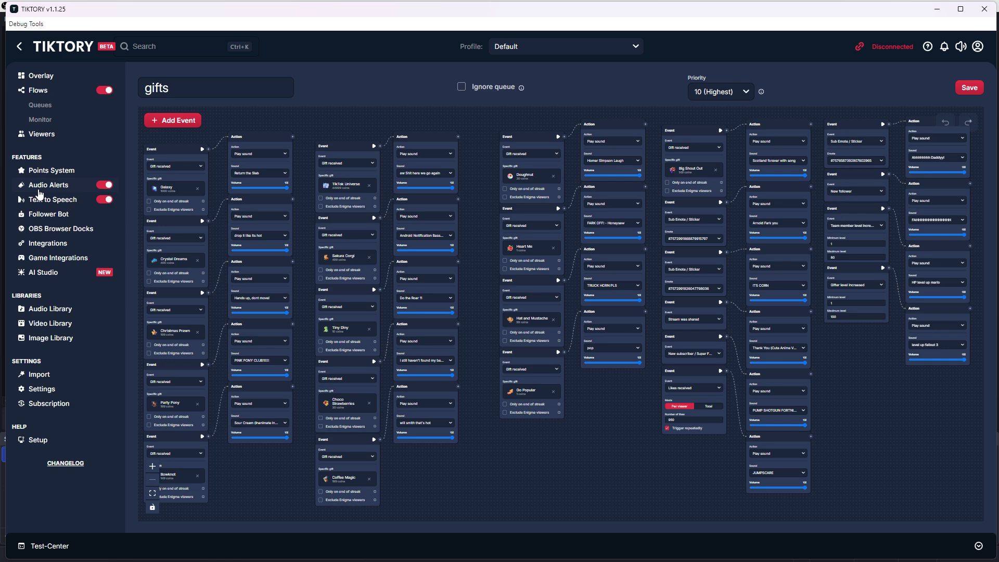
pyautogui.click(42, 135)
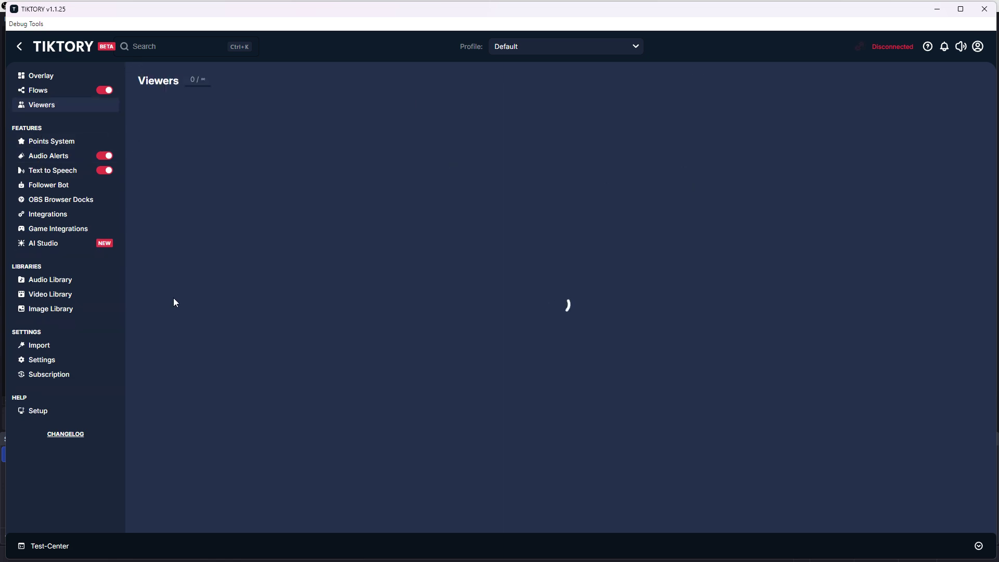
pyautogui.click(45, 93)
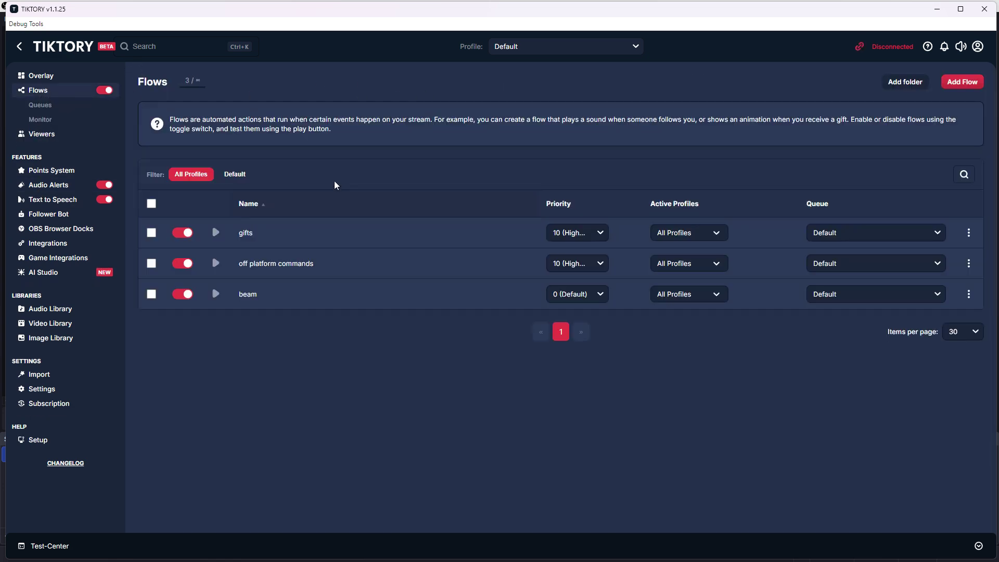
pyautogui.click(264, 238)
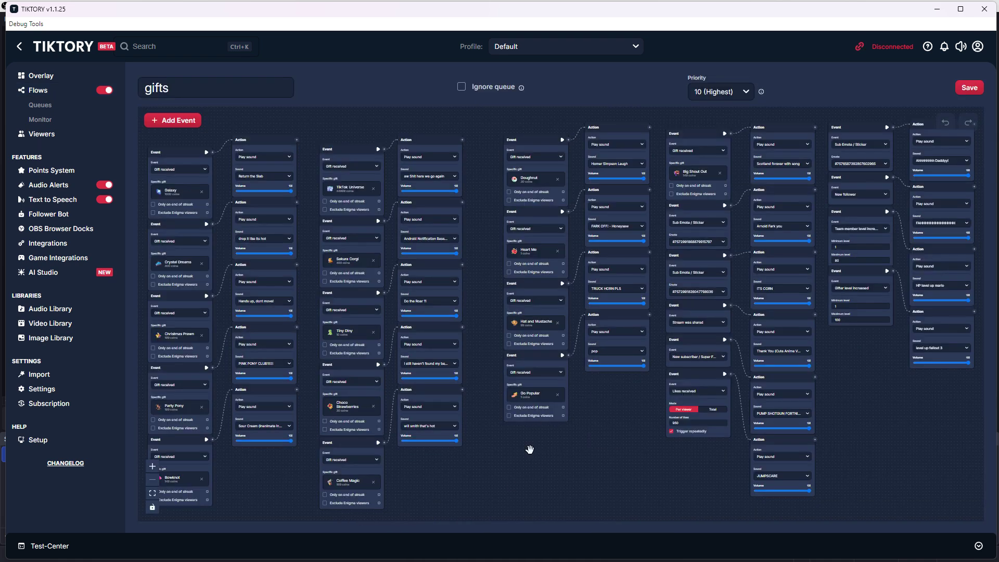
pyautogui.moveTo(467, 511); pyautogui.dragTo(576, 504)
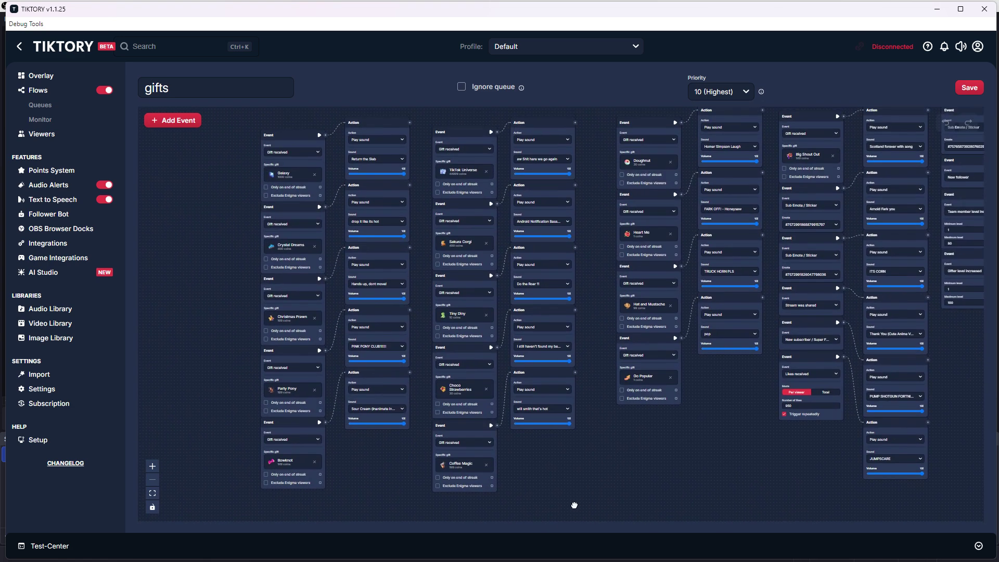
# Step: Examine the event types available for the Galaxy gift event and the action types of its connected sound action
pyautogui.scroll(5, 290, 249)
pyautogui.scroll(-4, 290, 248)
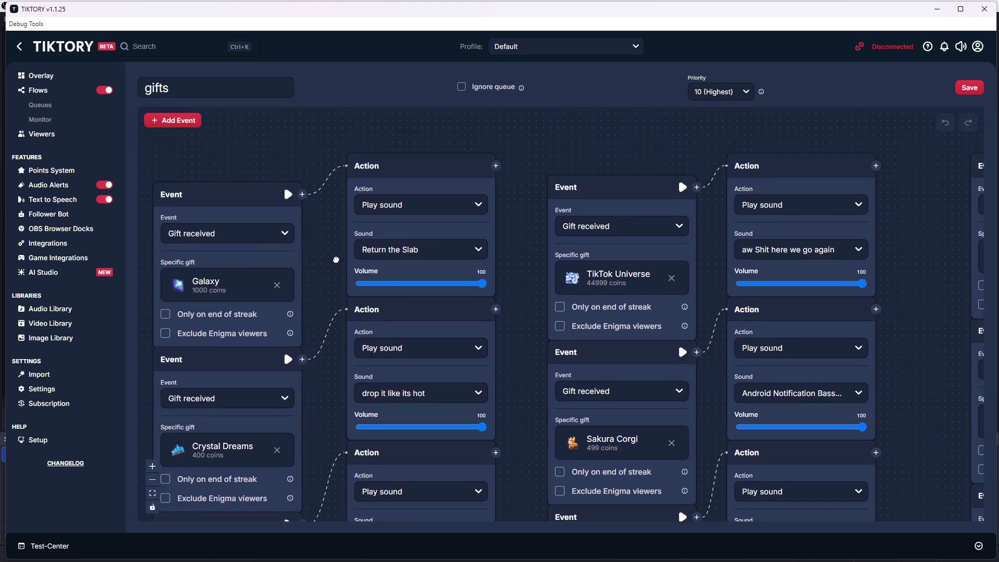
pyautogui.moveTo(324, 244); pyautogui.dragTo(409, 214)
pyautogui.click(366, 203)
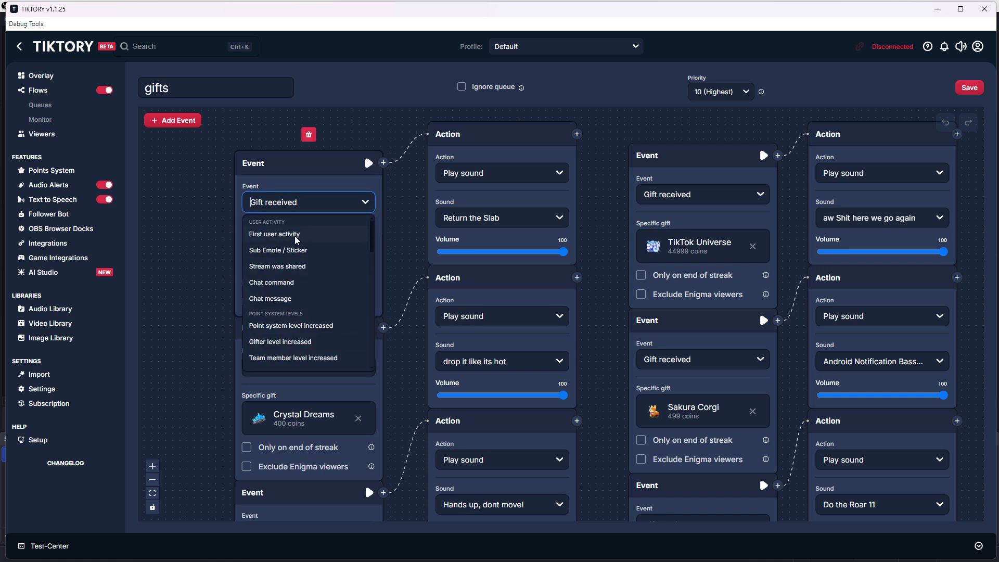
pyautogui.scroll(-2, 306, 263)
pyautogui.scroll(2, 306, 263)
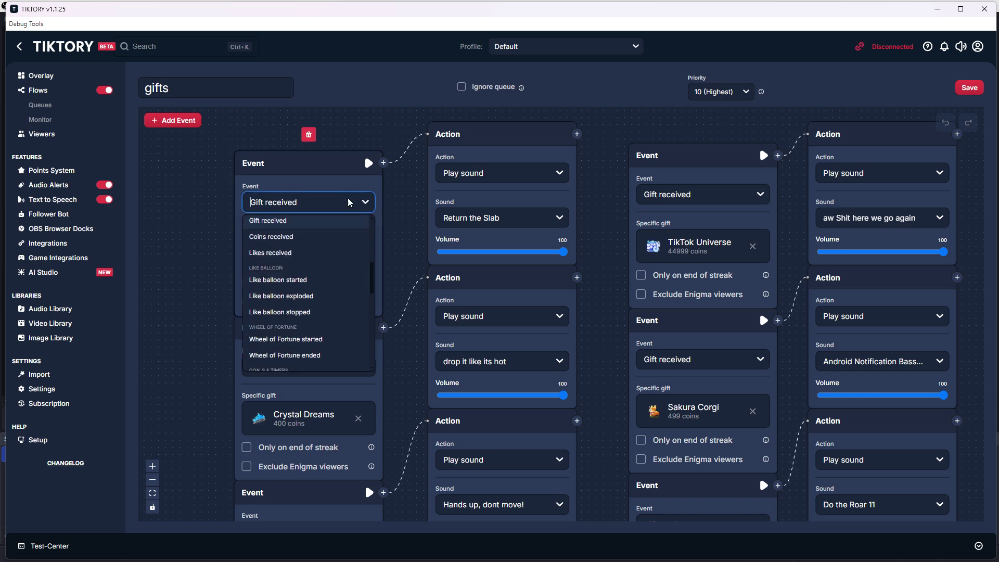
pyautogui.click(428, 202)
pyautogui.click(502, 173)
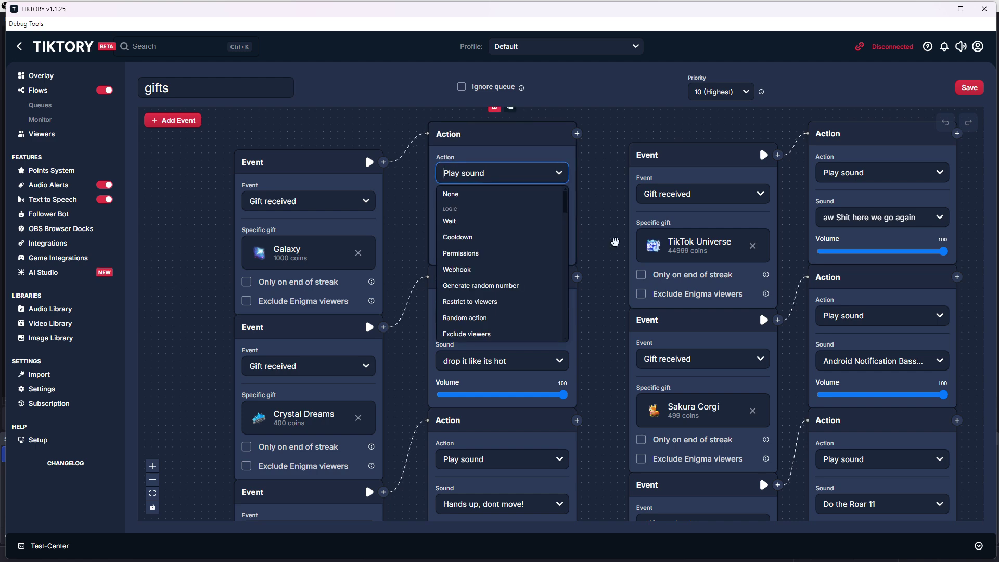
pyautogui.click(595, 149)
# Step: Look over the remaining gift, sticker, follower and level events in the flow with their sound actions
pyautogui.moveTo(595, 148); pyautogui.dragTo(176, 186)
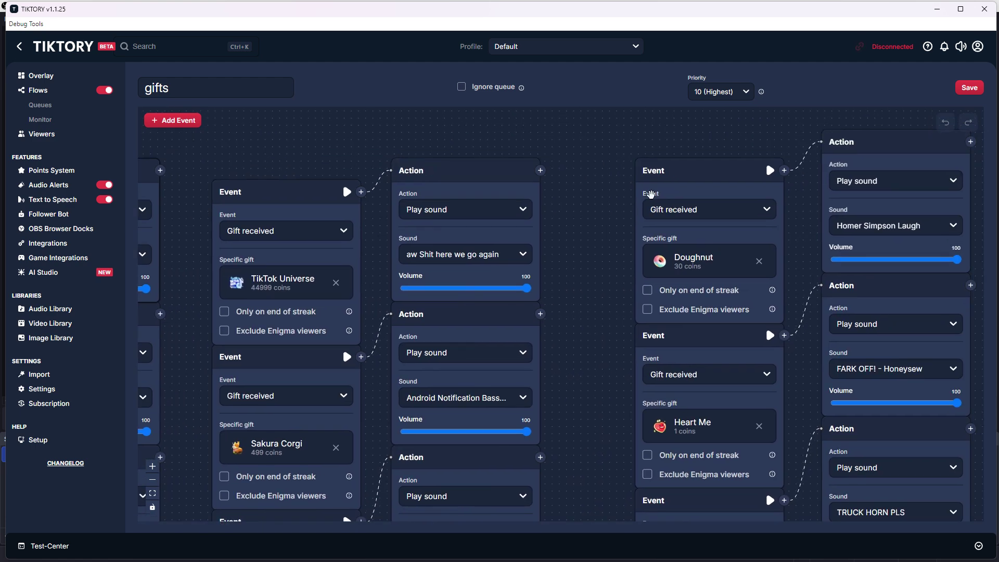
pyautogui.moveTo(707, 188)
pyautogui.mouseDown()
pyautogui.moveTo(296, 196)
pyautogui.moveTo(705, 189)
pyautogui.mouseUp()
pyautogui.moveTo(605, 146); pyautogui.dragTo(111, 151)
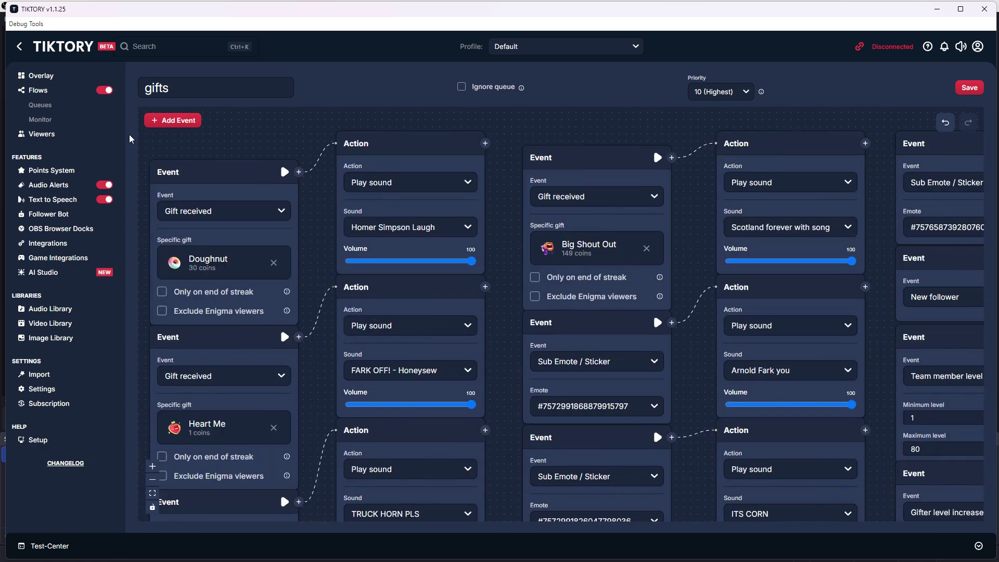
pyautogui.scroll(-5, 646, 274)
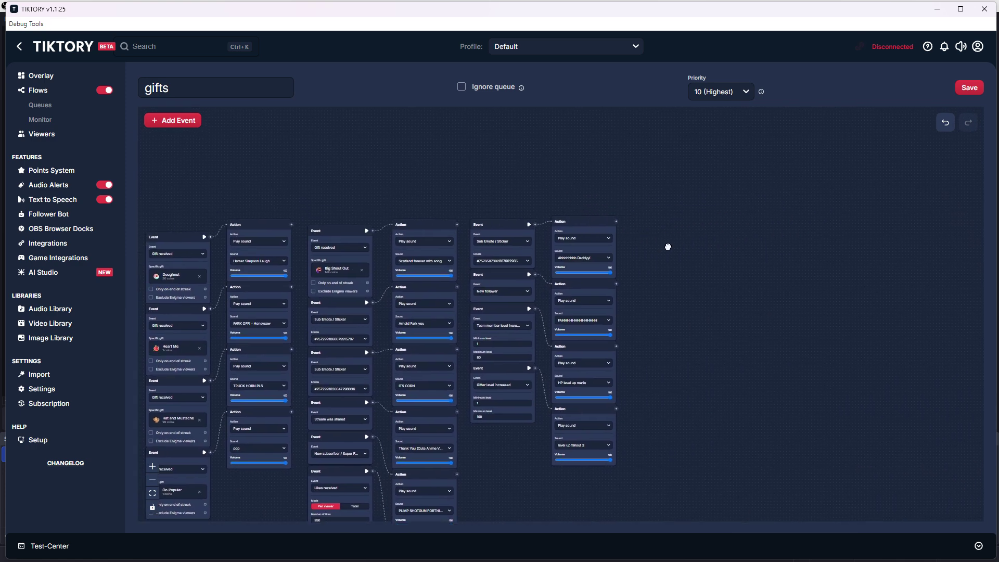
pyautogui.scroll(5, 602, 240)
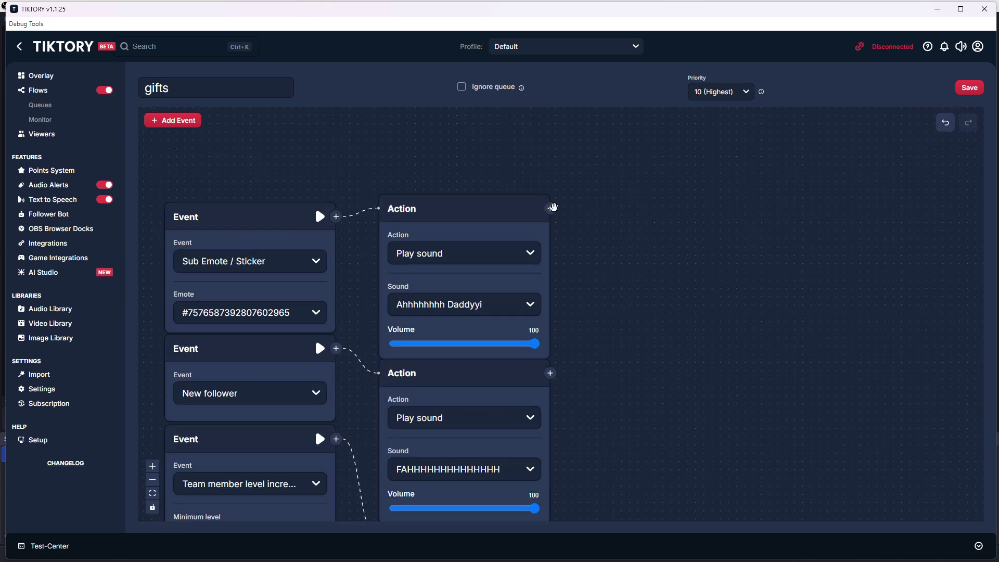
# Step: Chain a further action after the sound action of the last column's sticker event
pyautogui.click(550, 208)
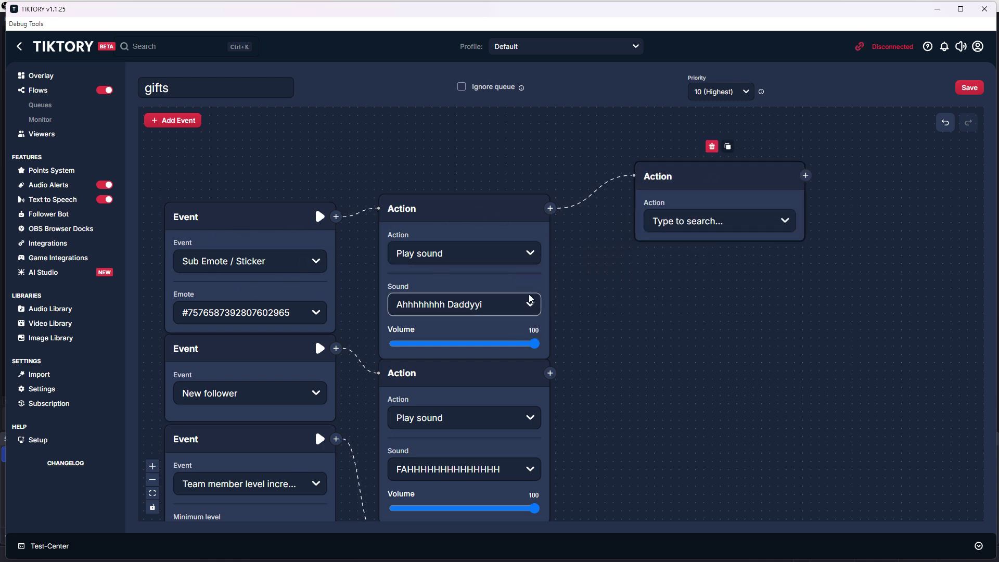
pyautogui.moveTo(806, 310); pyautogui.dragTo(537, 325)
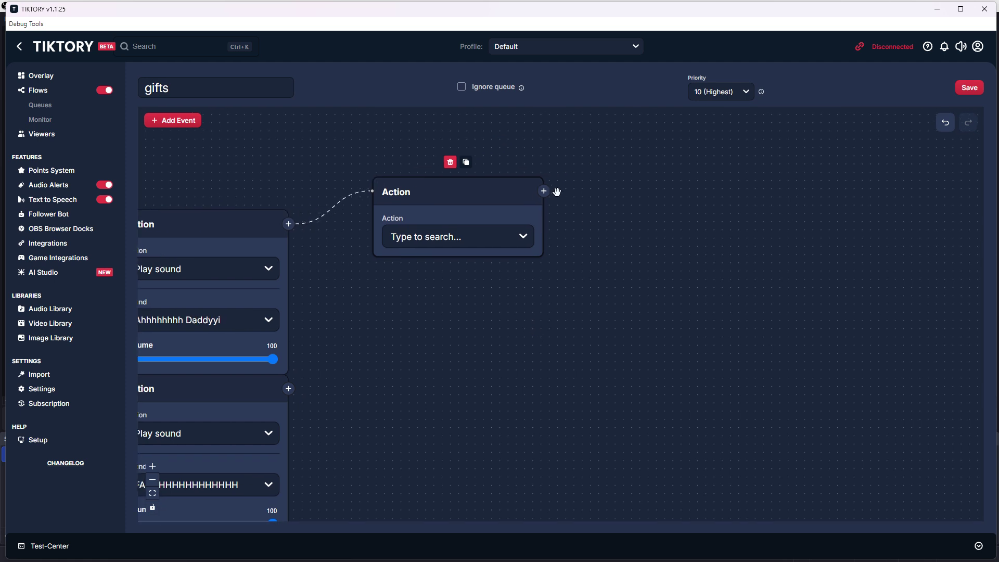
pyautogui.click(544, 191)
pyautogui.moveTo(601, 258); pyautogui.dragTo(718, 160)
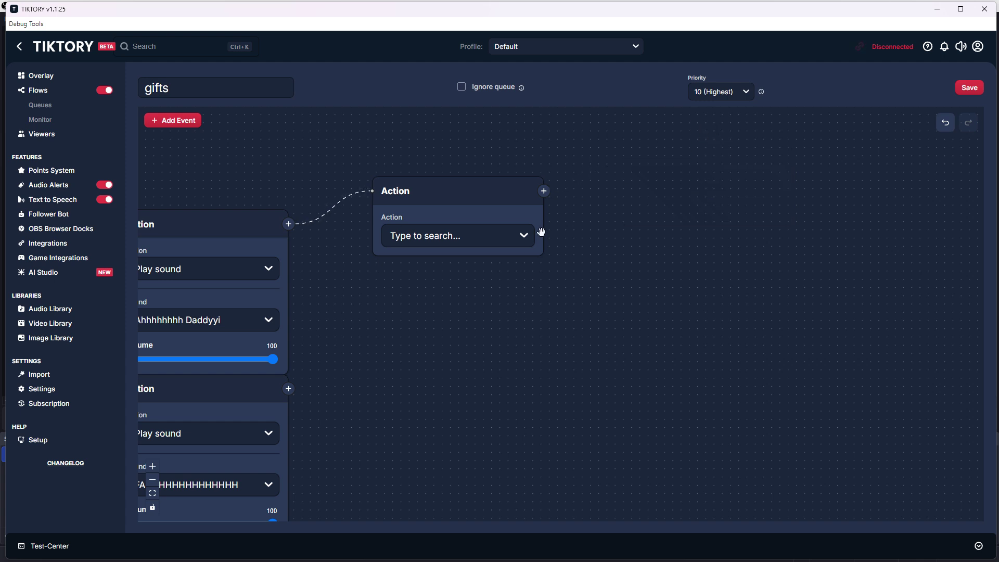
# Step: Look through the action types offered for the new empty action and delete that action
pyautogui.click(525, 236)
pyautogui.scroll(-15, 474, 322)
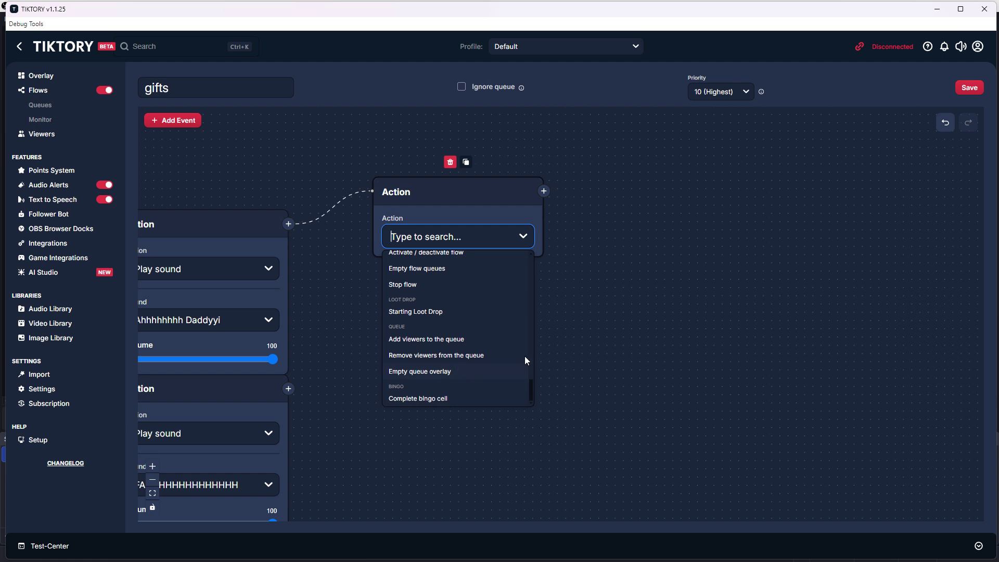
pyautogui.click(600, 229)
pyautogui.click(447, 195)
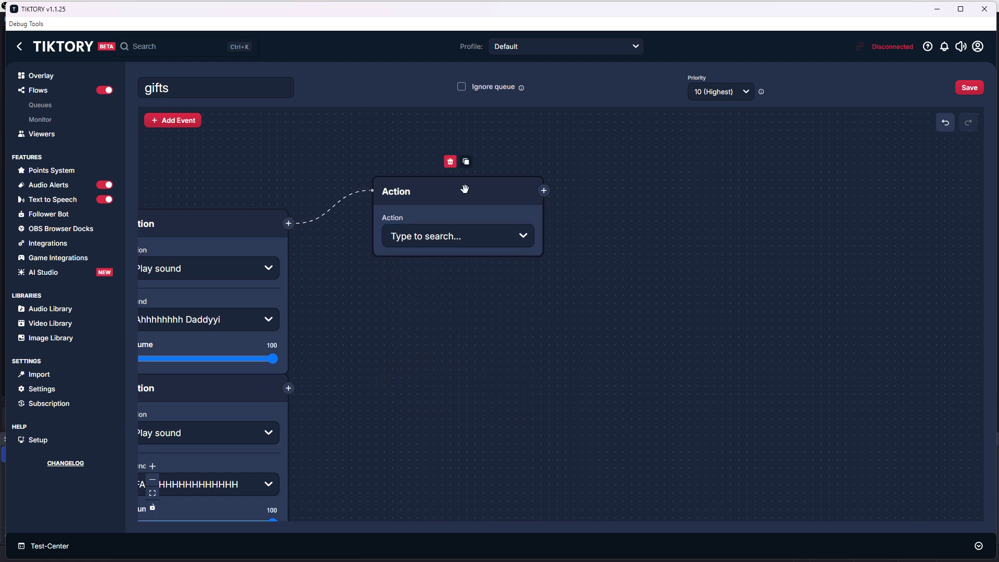
pyautogui.click(452, 160)
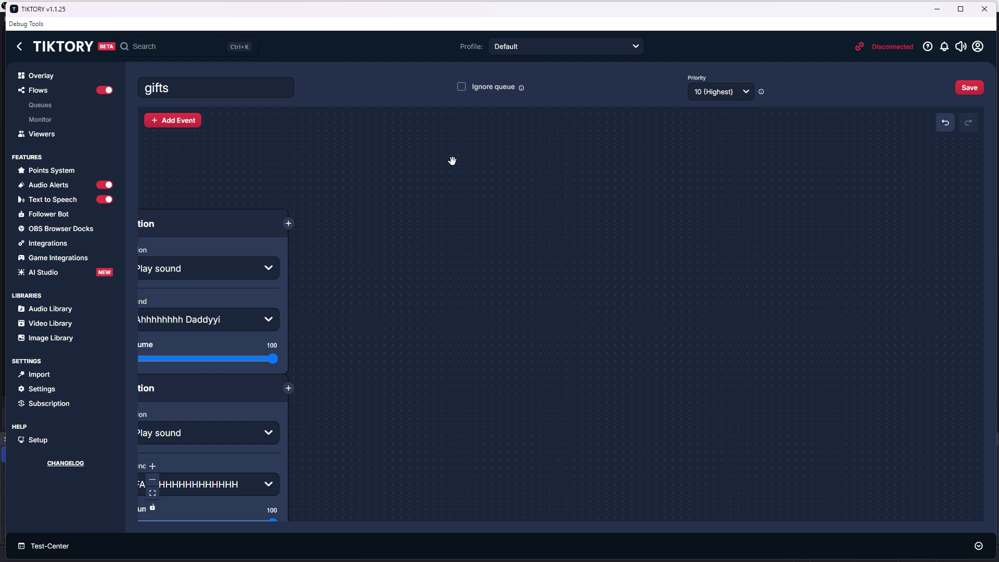
# Step: Review the whole gifts flow again, back to its first gift events
pyautogui.scroll(-5, 439, 279)
pyautogui.moveTo(432, 135); pyautogui.dragTo(731, 95)
pyautogui.moveTo(284, 152); pyautogui.dragTo(487, 139)
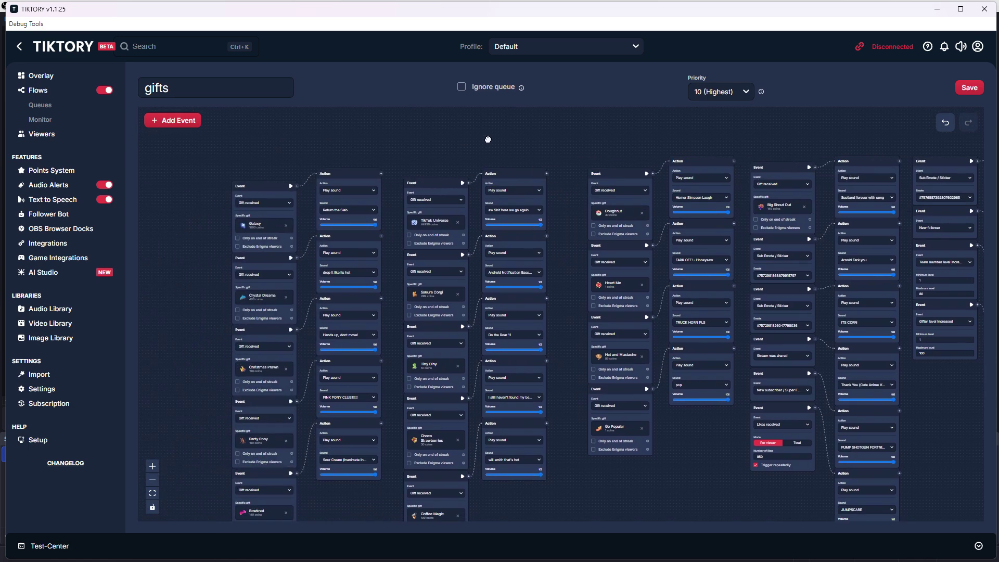
# Step: Leave the gifts flow without saving and look over the Points System's point, level and chat command settings
pyautogui.click(54, 174)
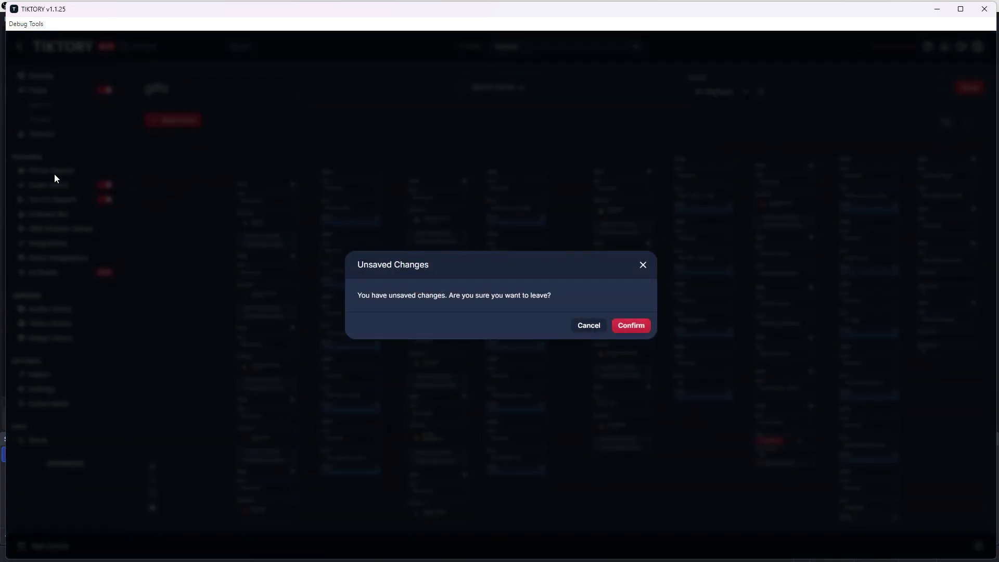
pyautogui.click(624, 327)
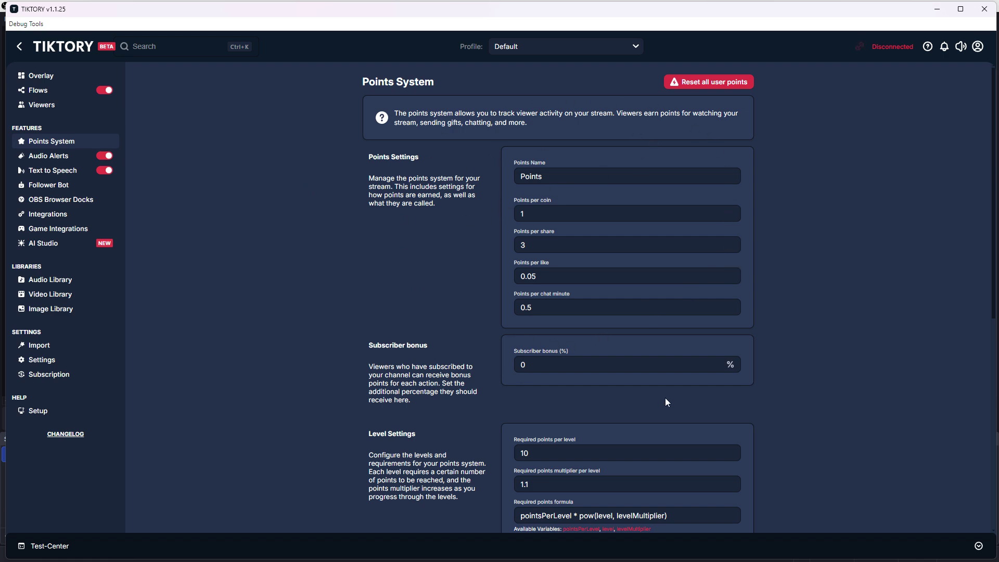
pyautogui.scroll(-4, 665, 402)
pyautogui.scroll(-15, 618, 404)
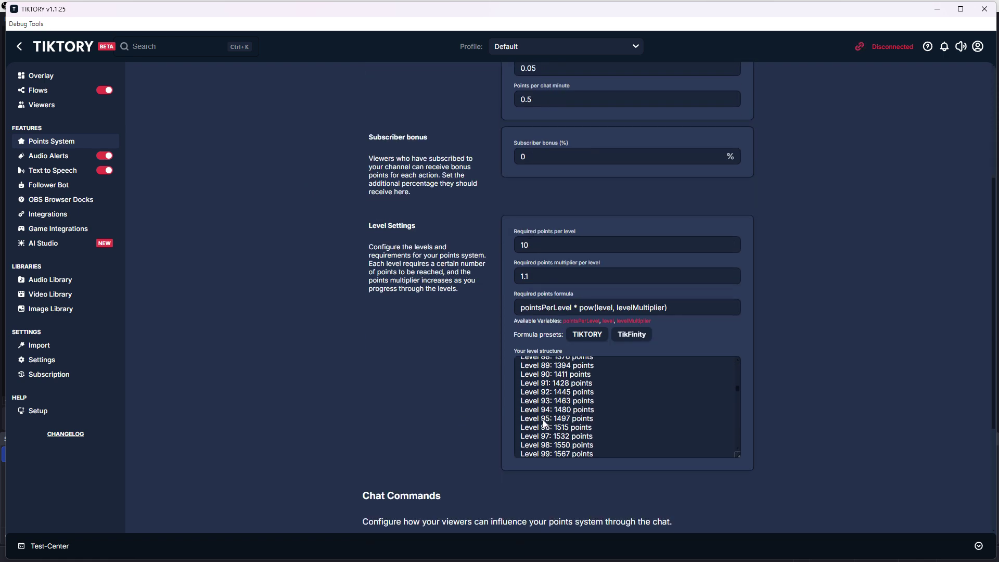
pyautogui.scroll(-20, 545, 424)
pyautogui.scroll(-4, 478, 483)
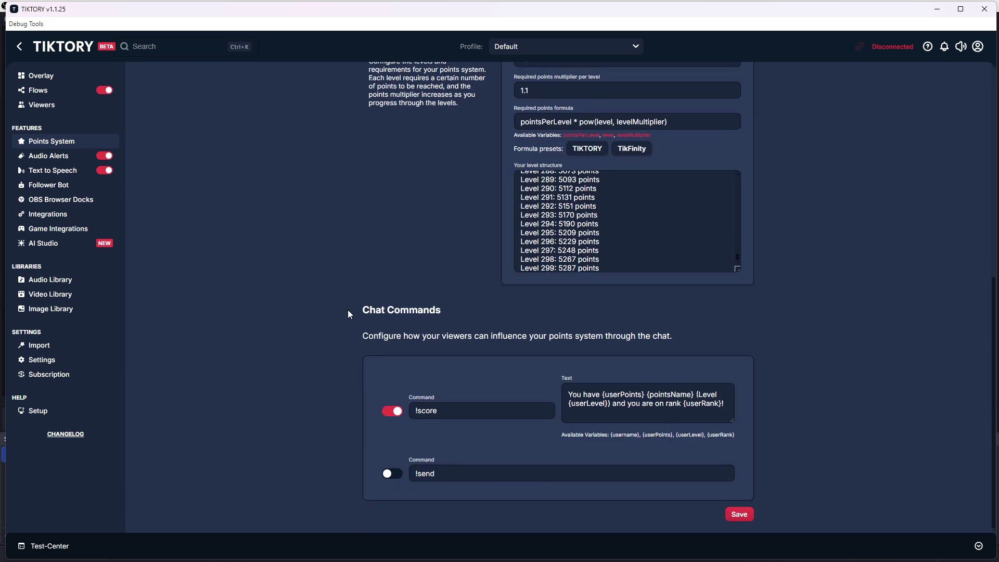
pyautogui.scroll(8, 469, 241)
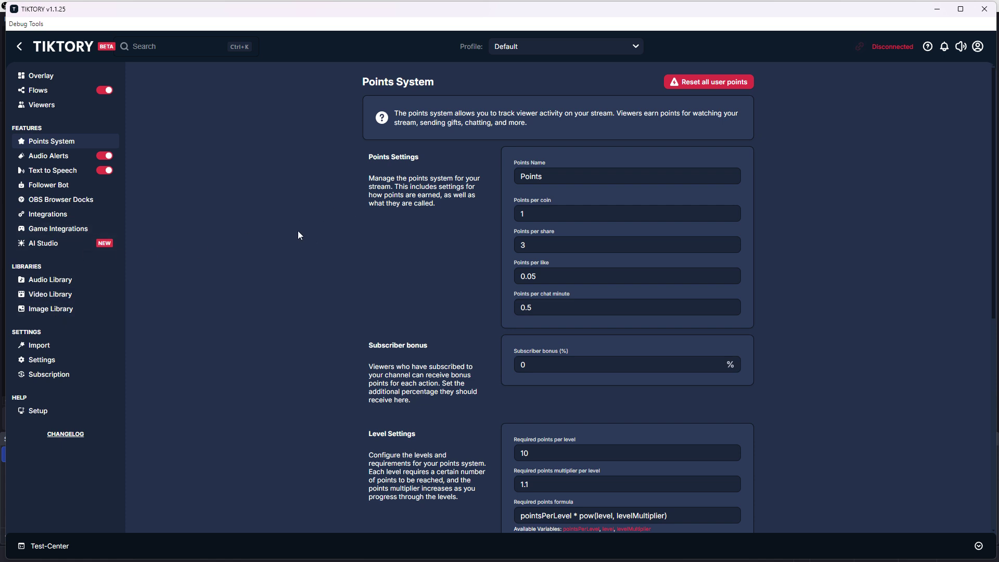
# Step: Look over the general app settings, such as language, join sound volume and live status
pyautogui.click(58, 361)
pyautogui.scroll(-1, 459, 316)
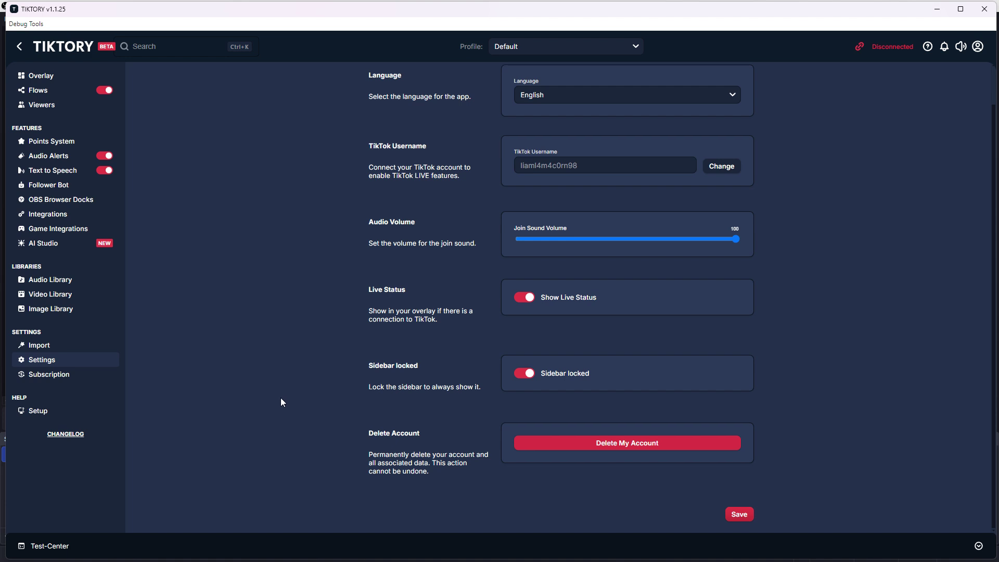
pyautogui.scroll(1, 276, 398)
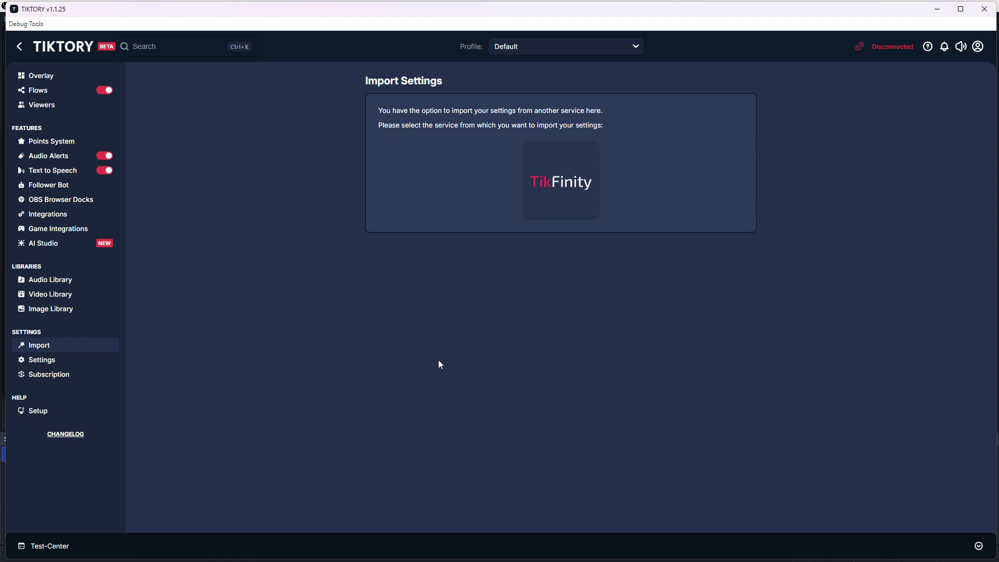
# Step: Look at the blank editor for a new flow and return to the flows list, discarding that flow
pyautogui.click(47, 93)
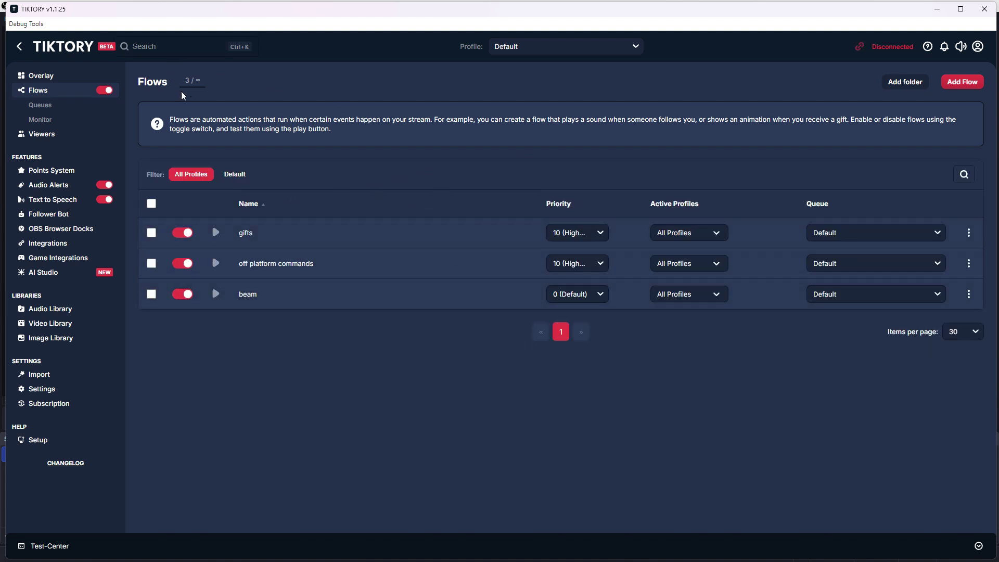
pyautogui.click(962, 81)
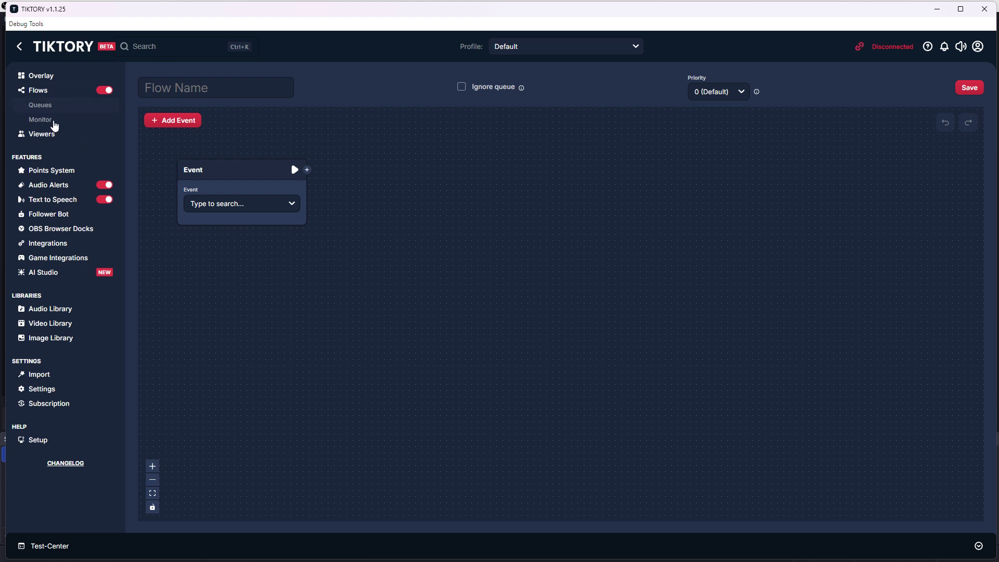
pyautogui.click(19, 47)
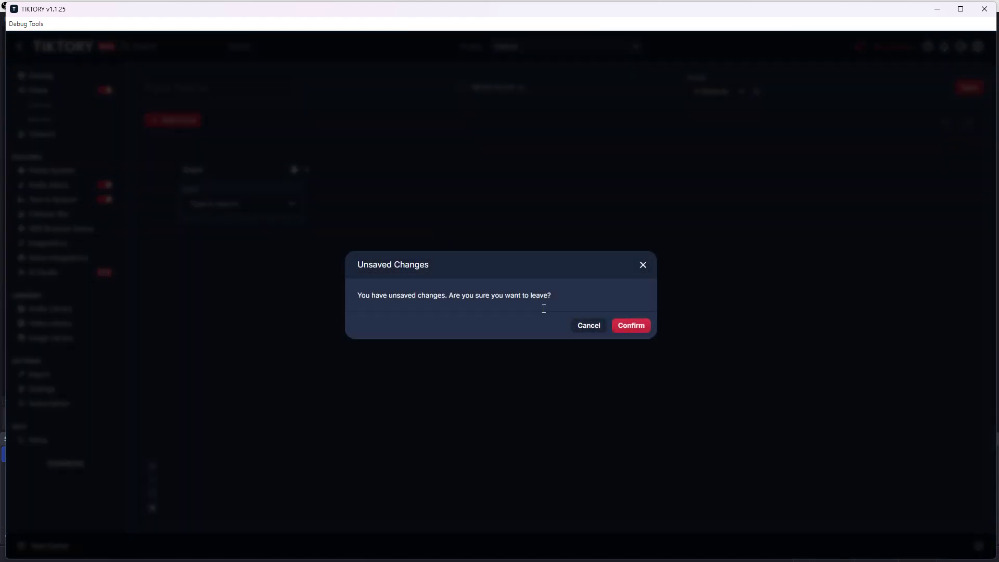
pyautogui.click(625, 334)
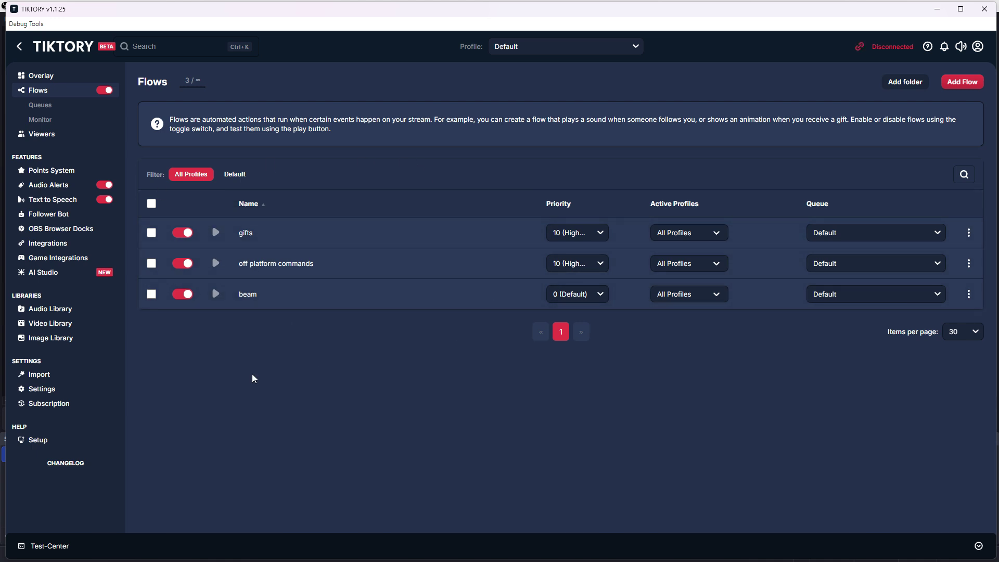
# Step: Examine the off platform commands flow, following its chat command events and the sounds they play
pyautogui.click(286, 266)
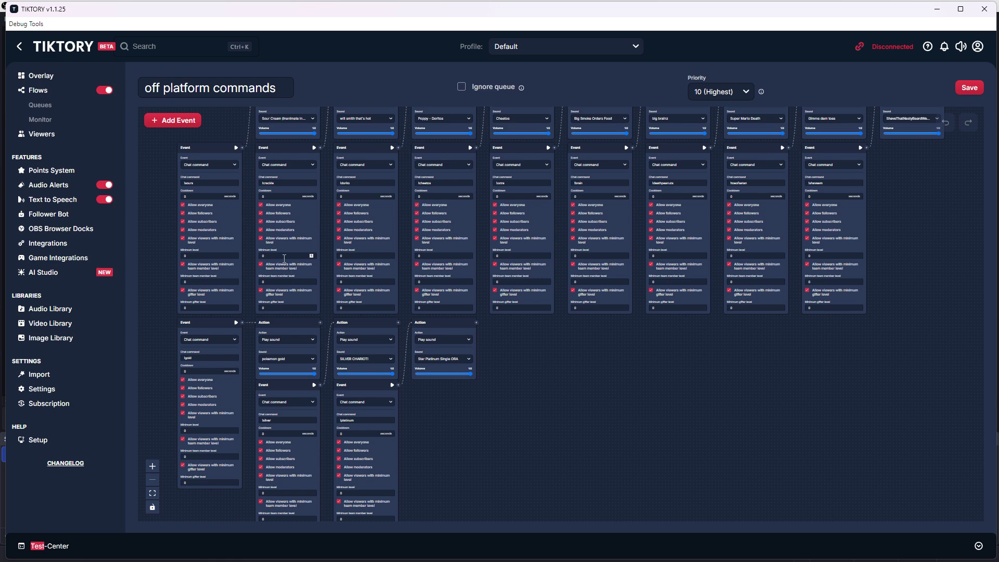
pyautogui.scroll(1, 526, 342)
pyautogui.scroll(-1, 527, 341)
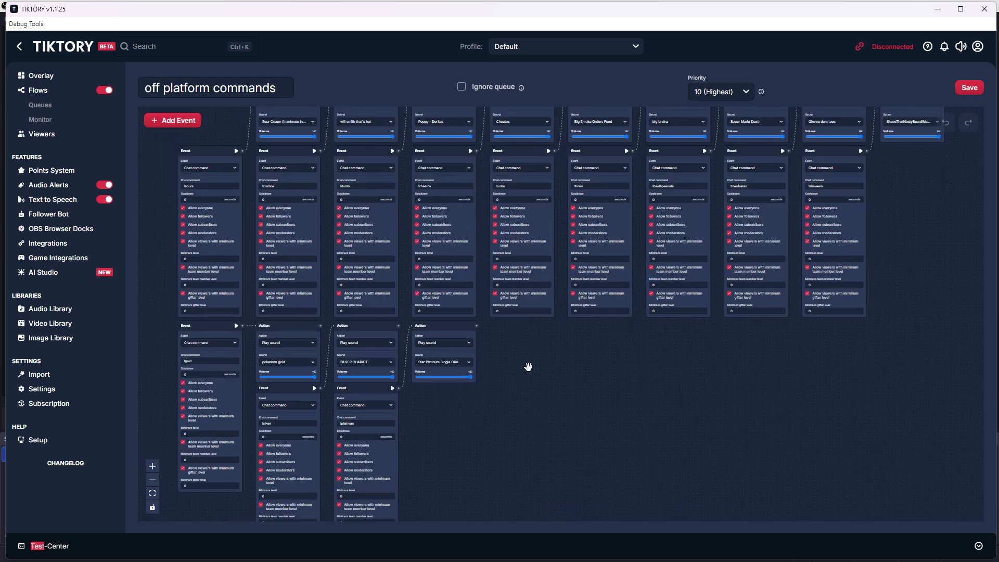
pyautogui.scroll(-2, 562, 440)
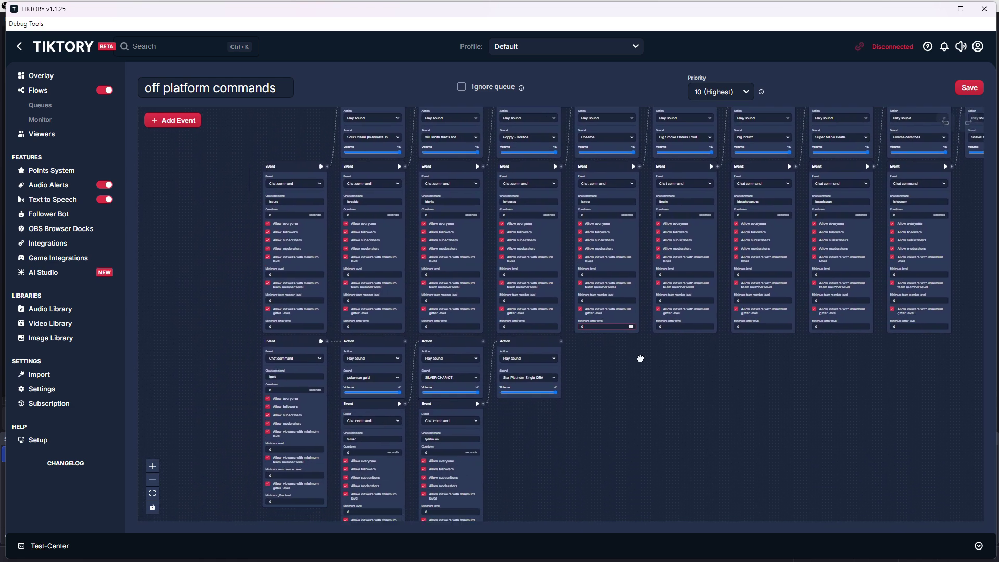
pyautogui.scroll(3, 345, 283)
pyautogui.scroll(-2, 356, 286)
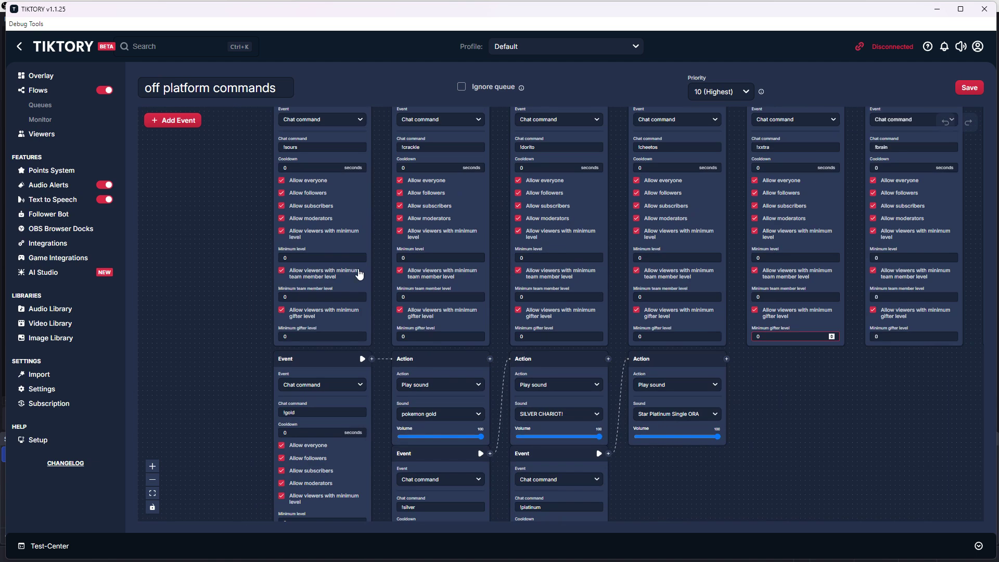
pyautogui.moveTo(385, 213); pyautogui.dragTo(303, 344)
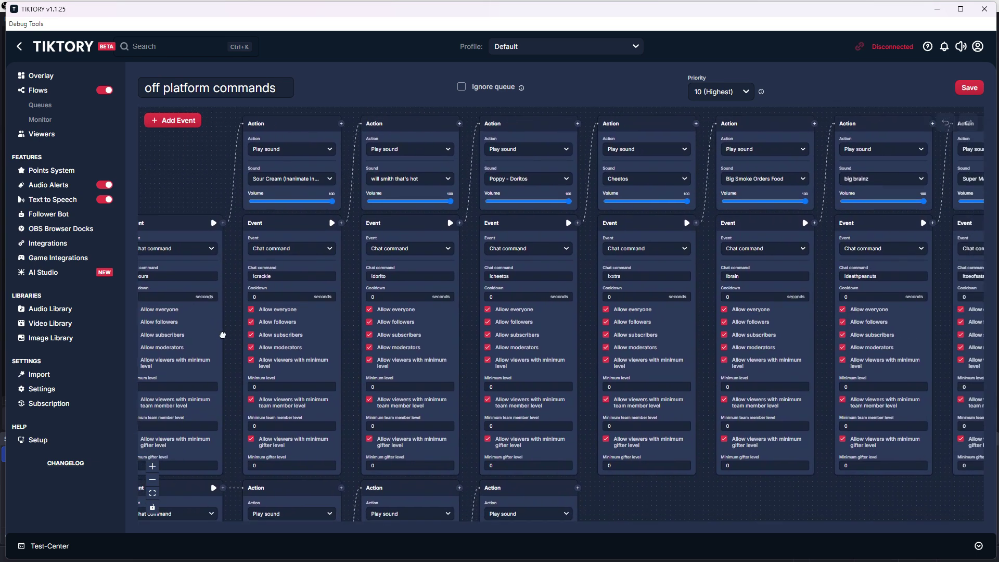
pyautogui.moveTo(566, 491); pyautogui.dragTo(415, 473)
pyautogui.moveTo(613, 495); pyautogui.dragTo(349, 497)
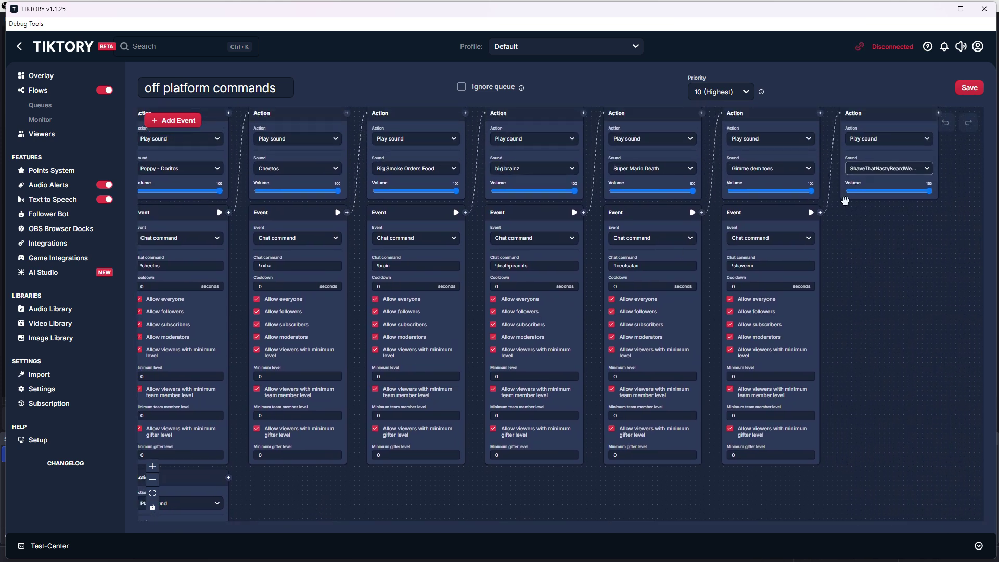
pyautogui.scroll(-5, 457, 486)
pyautogui.scroll(-5, 624, 359)
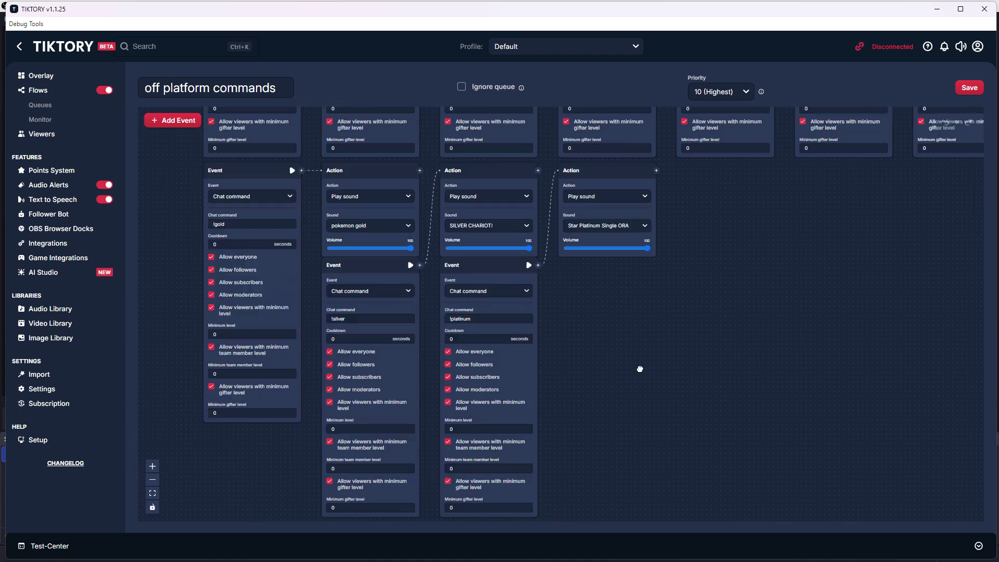
# Step: Look over the beam flow's gift events with their simulated keyboard inputs and return to the flows list
pyautogui.click(20, 47)
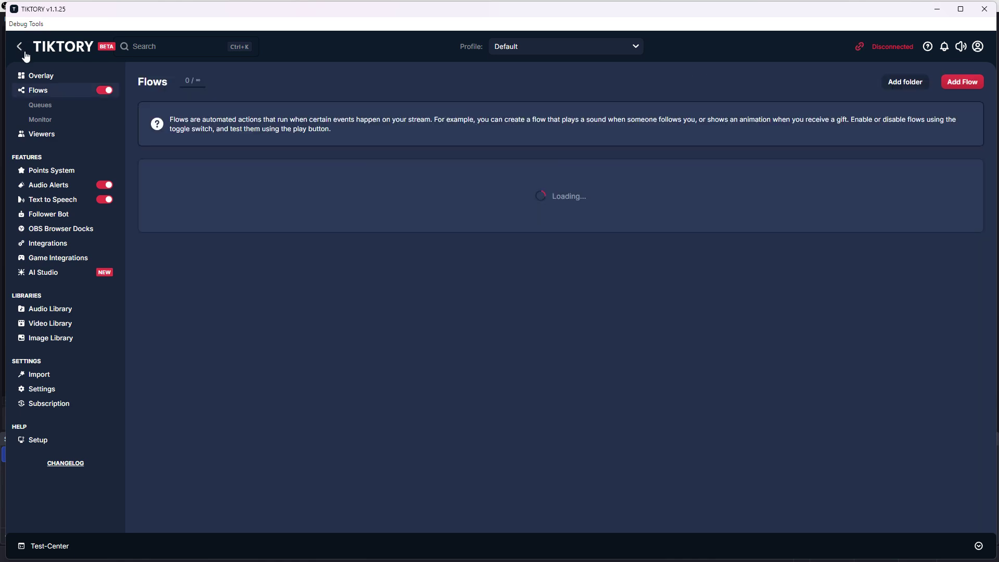
pyautogui.click(267, 299)
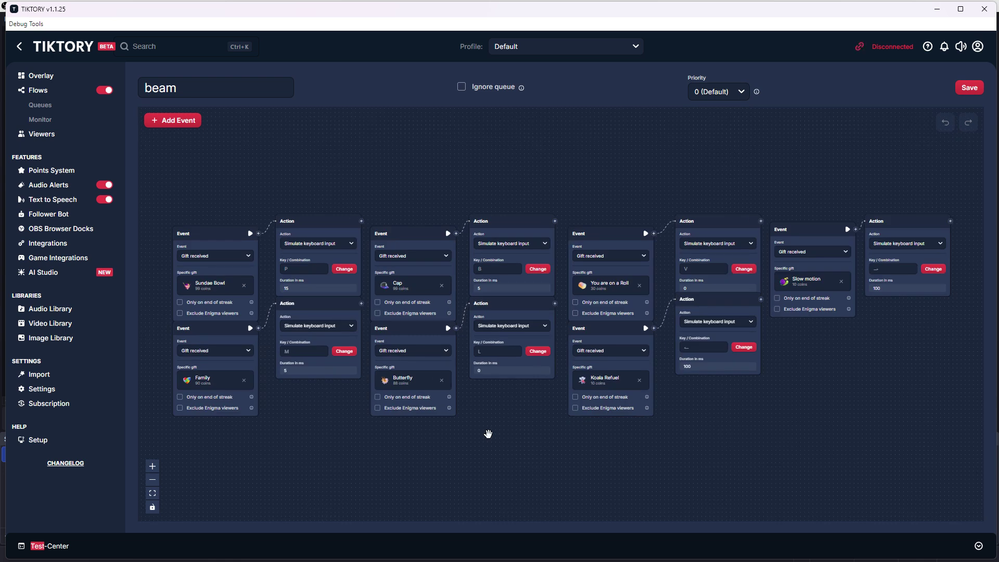
pyautogui.click(20, 47)
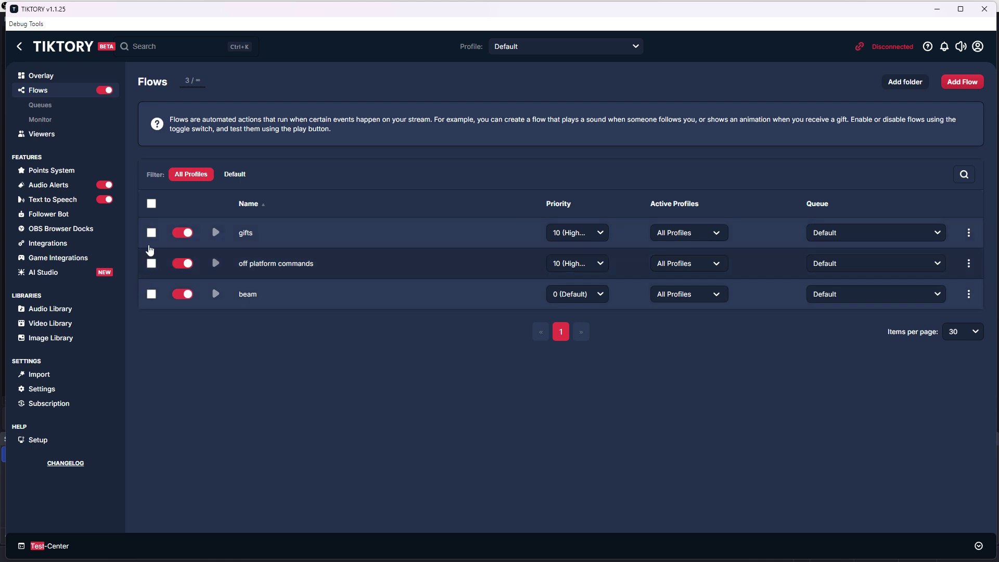
pyautogui.click(151, 204)
pyautogui.click(151, 205)
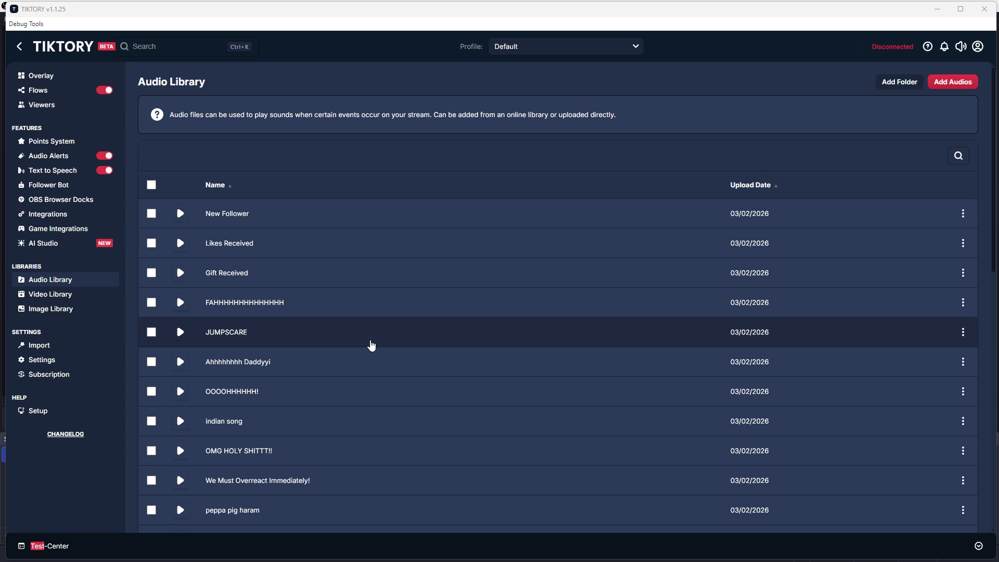
# Step: Look through the sounds on both pages of the Audio Library
pyautogui.scroll(-10, 340, 232)
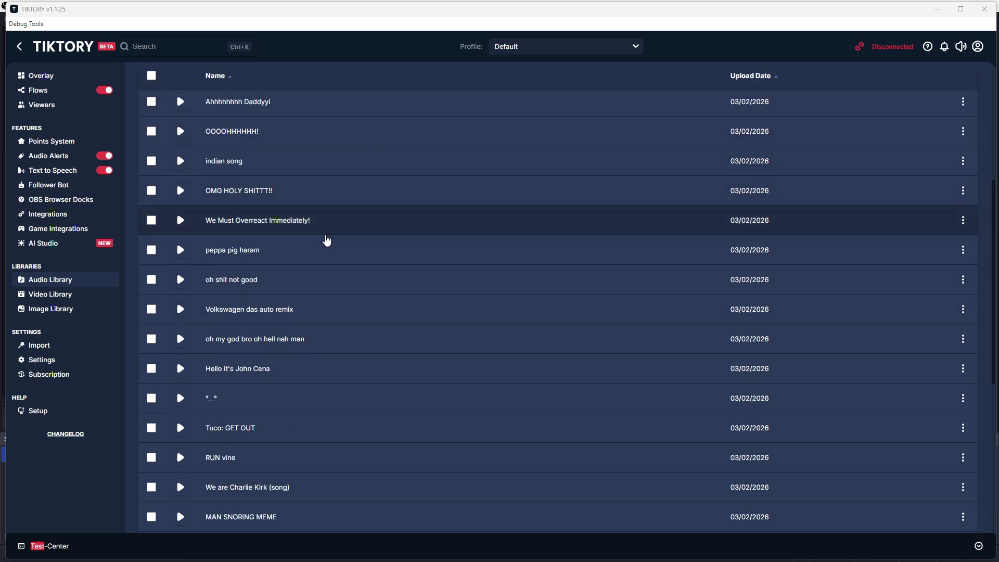
pyautogui.click(568, 512)
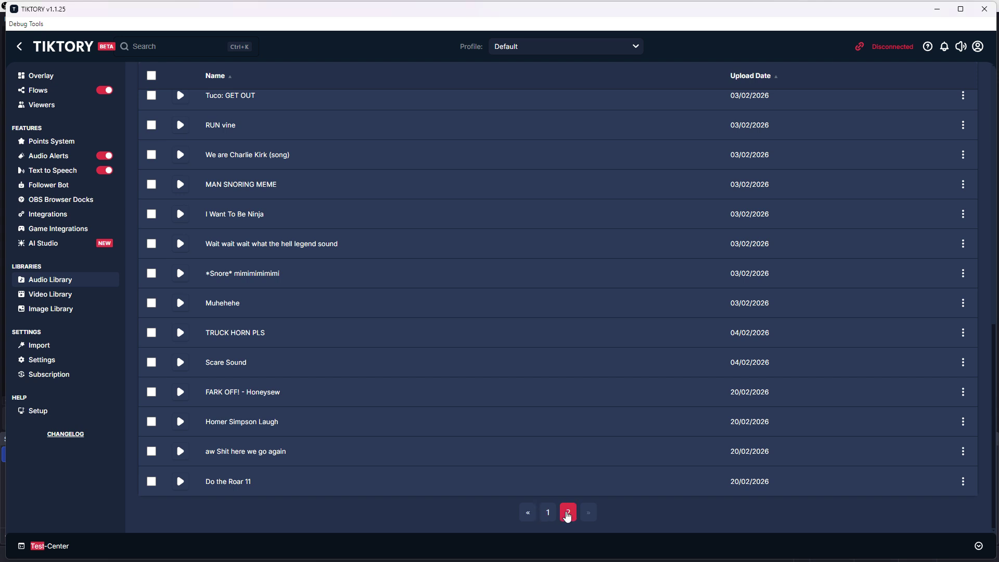
pyautogui.scroll(10, 312, 419)
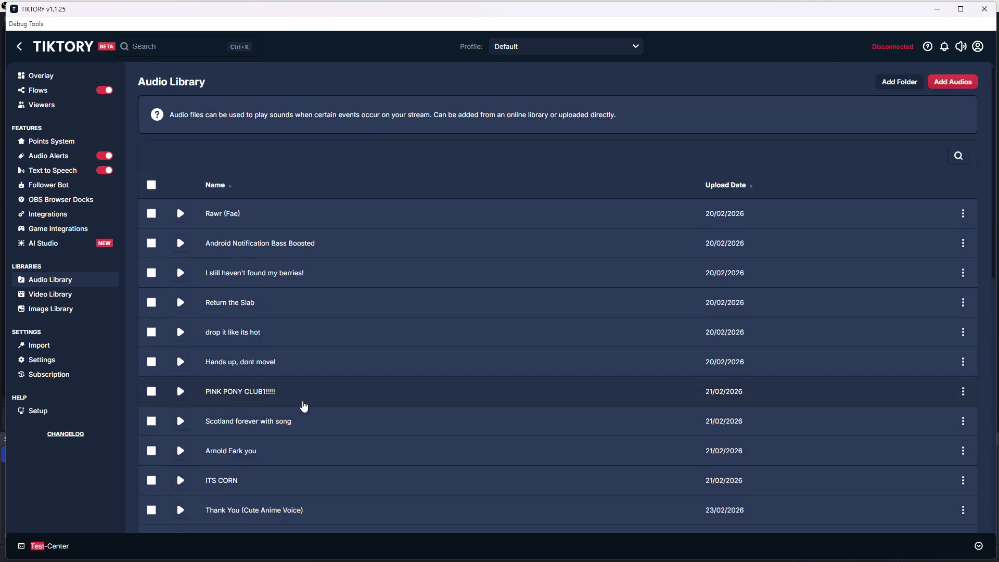
pyautogui.scroll(-5, 302, 405)
pyautogui.scroll(-5, 306, 405)
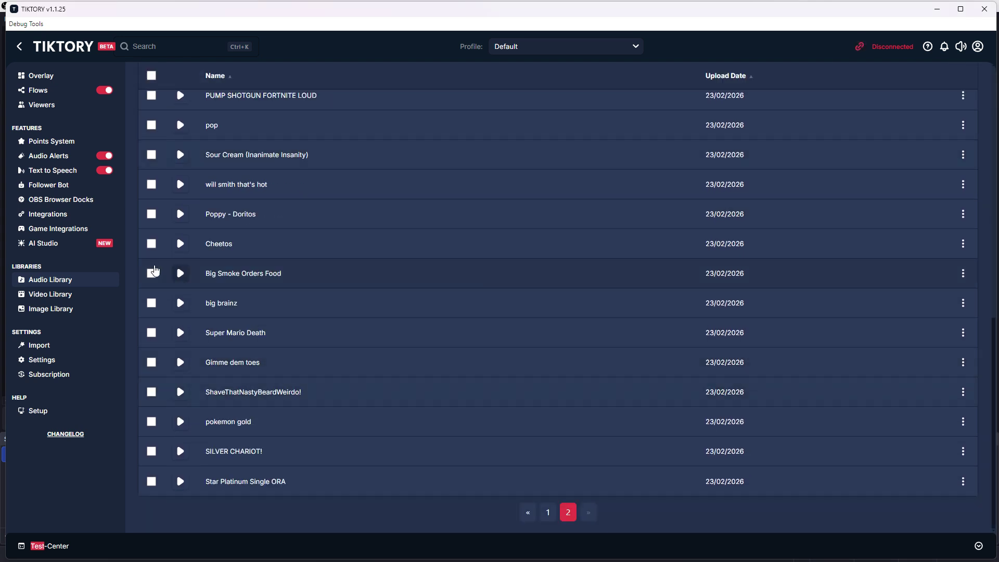
# Step: Look at the video and image libraries and the video types offered in AI Studio
pyautogui.click(67, 302)
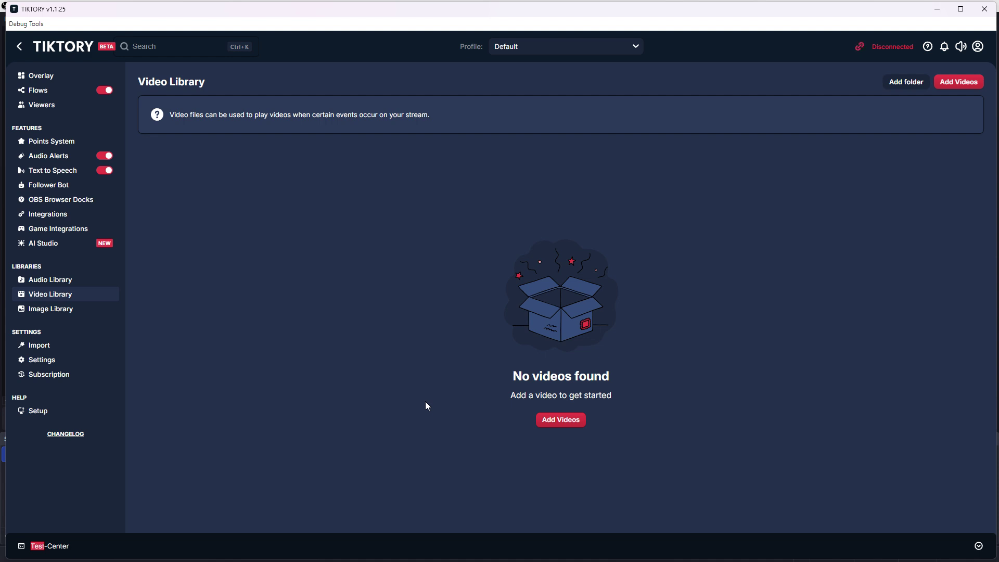
pyautogui.click(69, 310)
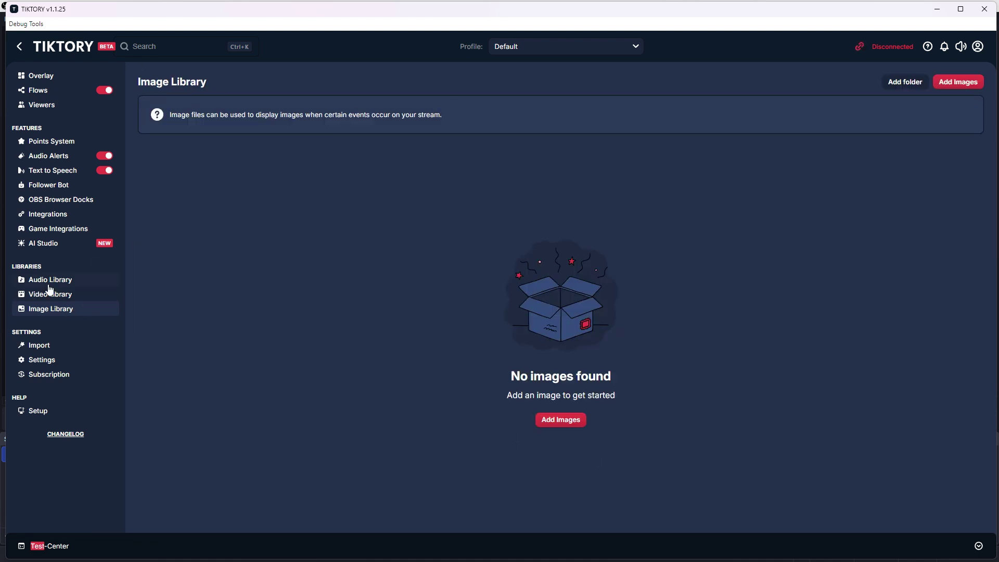
pyautogui.click(51, 248)
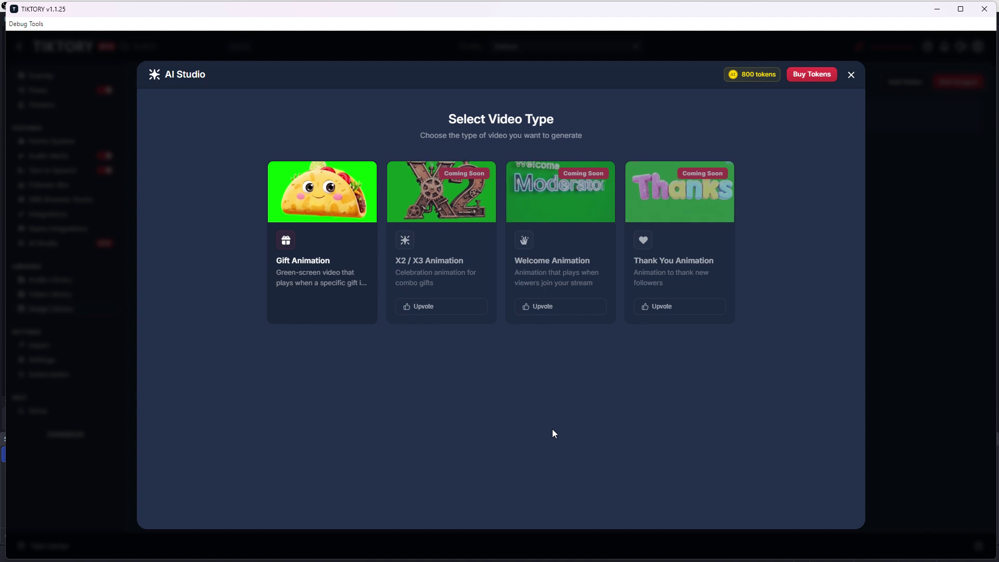
pyautogui.click(852, 75)
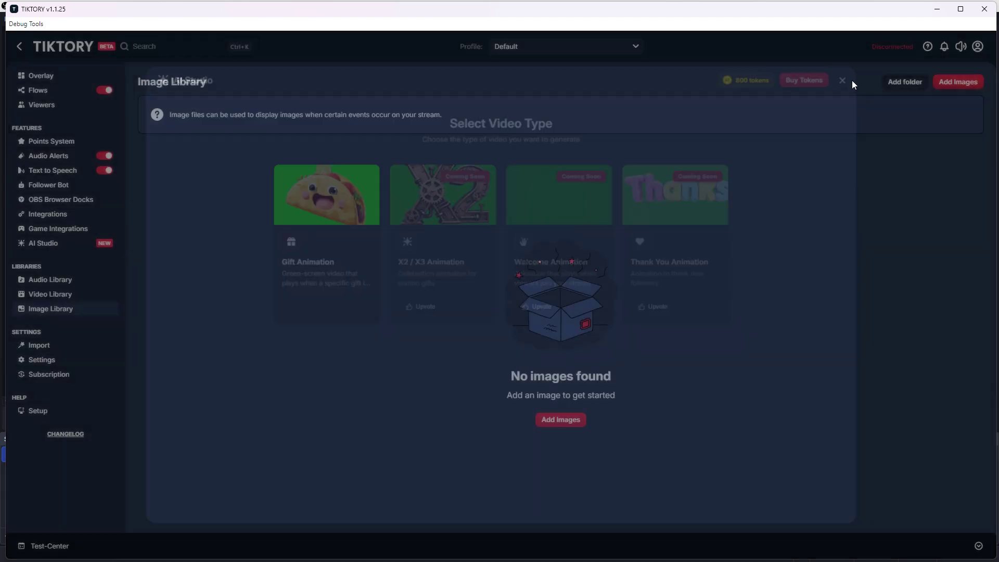
# Step: Look through the games offered under Game Integrations and close the selection without adding one
pyautogui.click(58, 230)
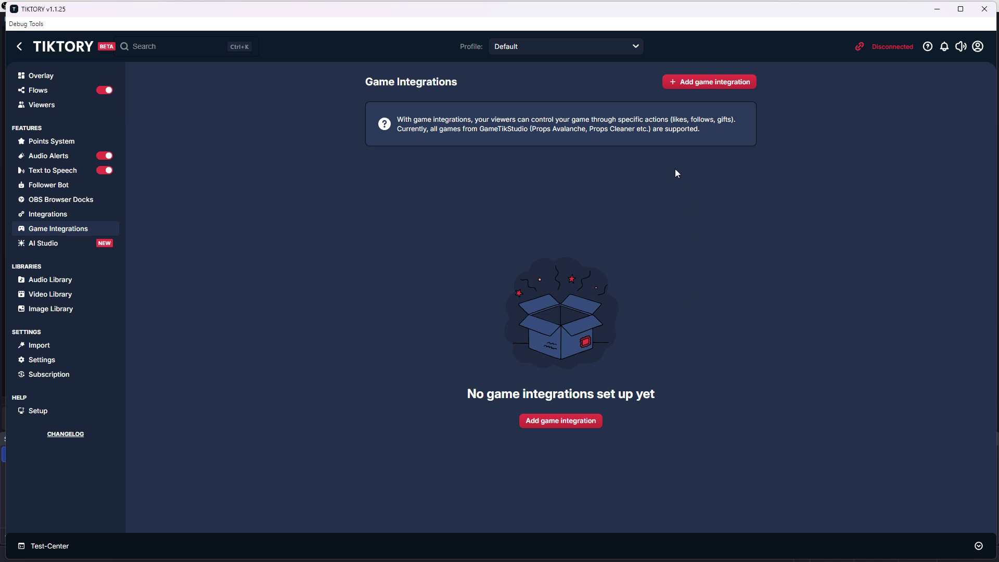
pyautogui.click(714, 83)
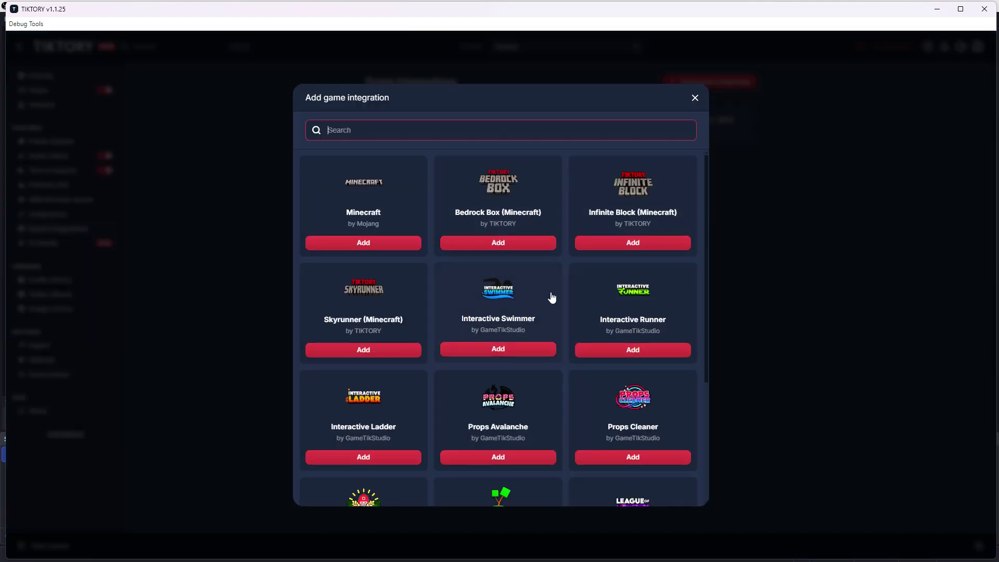
pyautogui.scroll(-3, 552, 297)
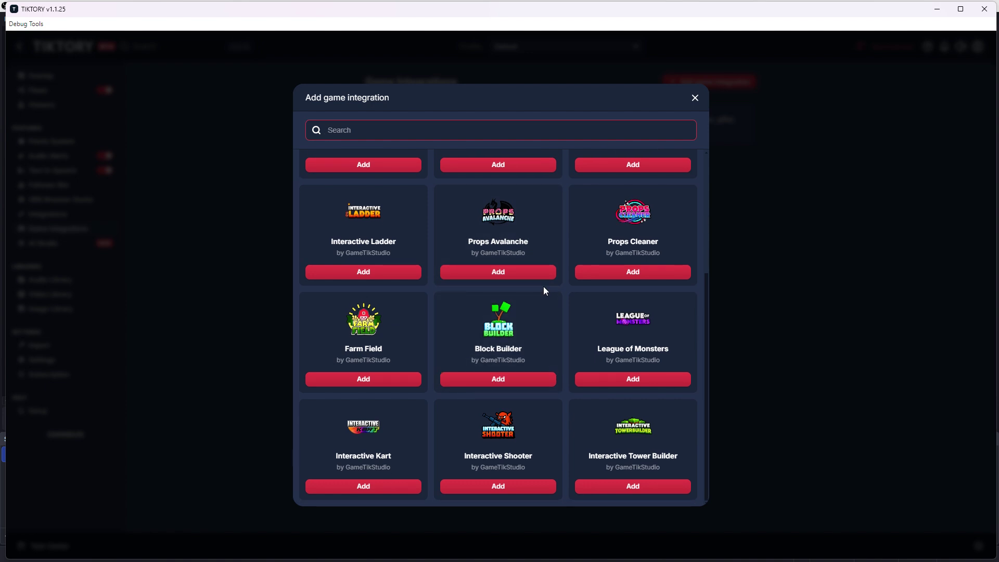
pyautogui.scroll(4, 543, 335)
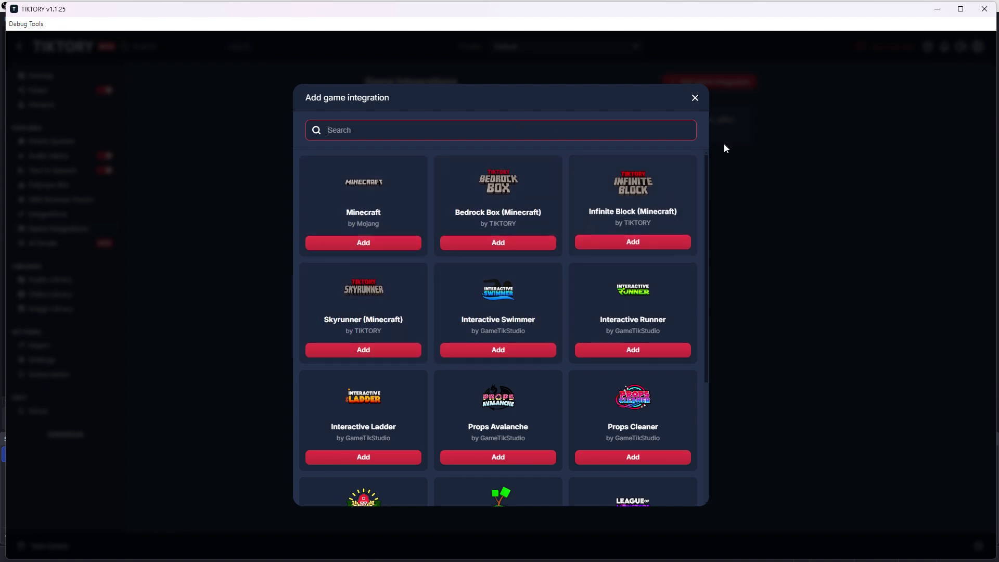
pyautogui.click(695, 98)
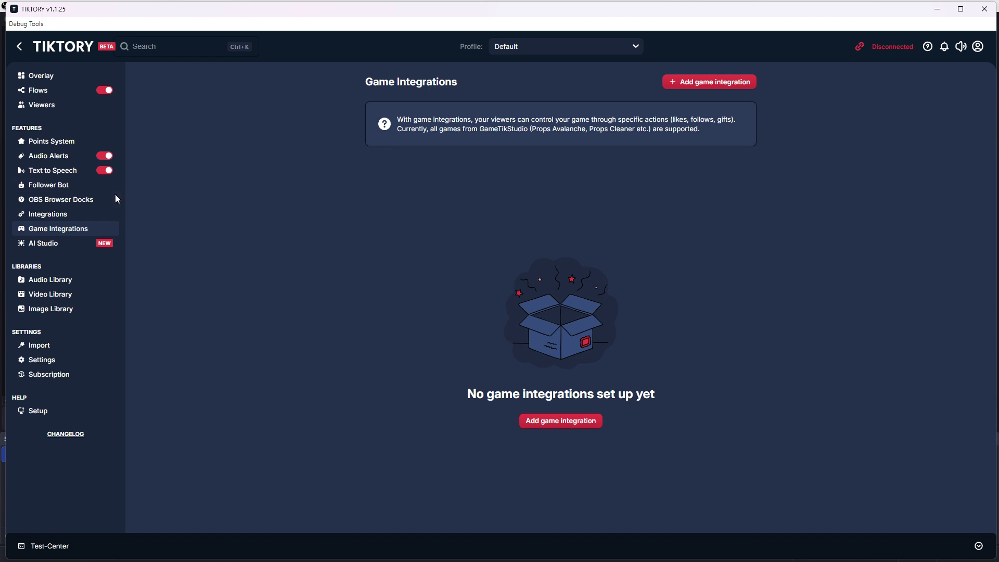
# Step: Look at the OBS, Streamer.bot and Voicemod pages under Integrations
pyautogui.click(70, 214)
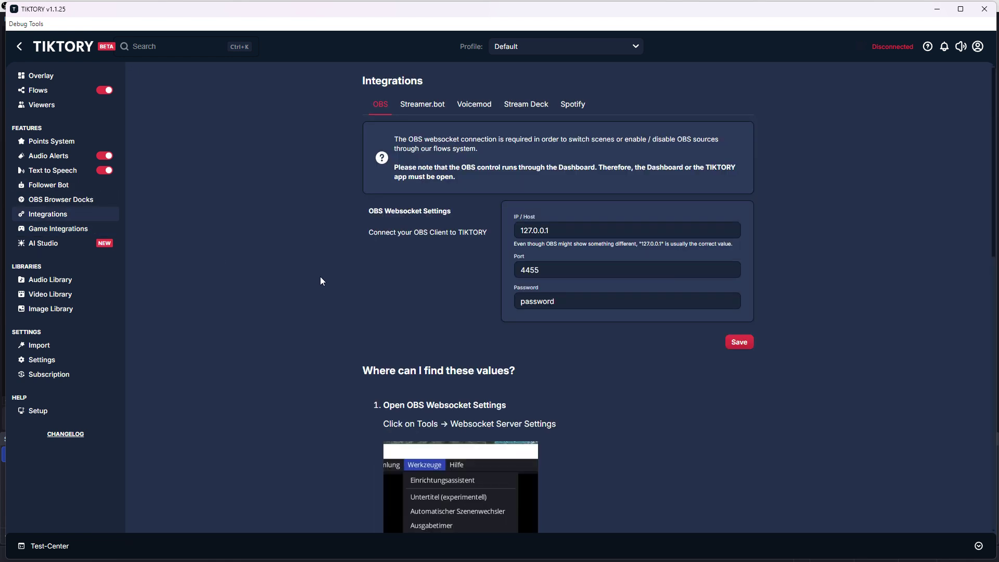
pyautogui.click(422, 104)
pyautogui.click(474, 104)
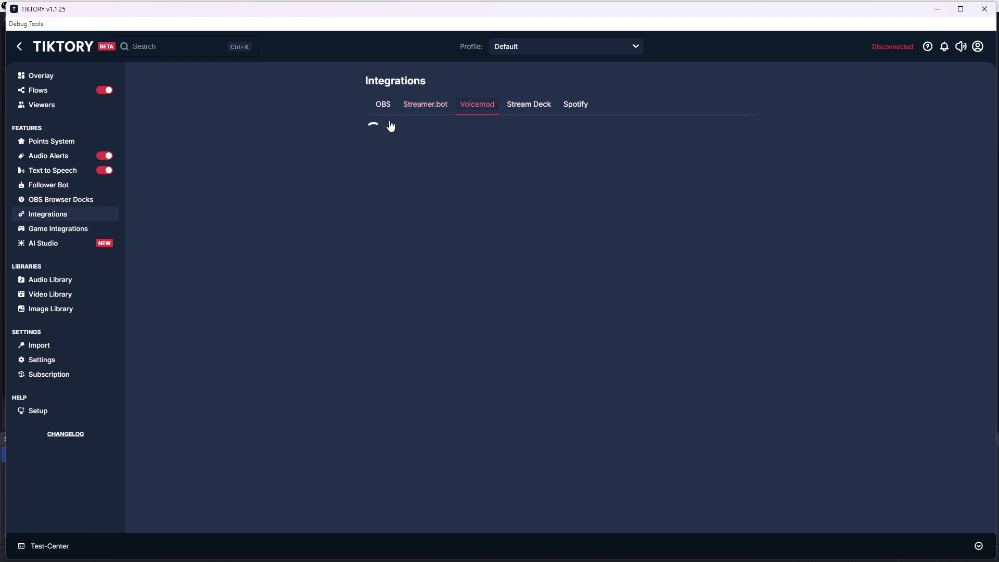
# Step: Read the OBS Browser Docks instructions through to the live chat and gift feed URLs, and return to the overlay editor
pyautogui.click(52, 200)
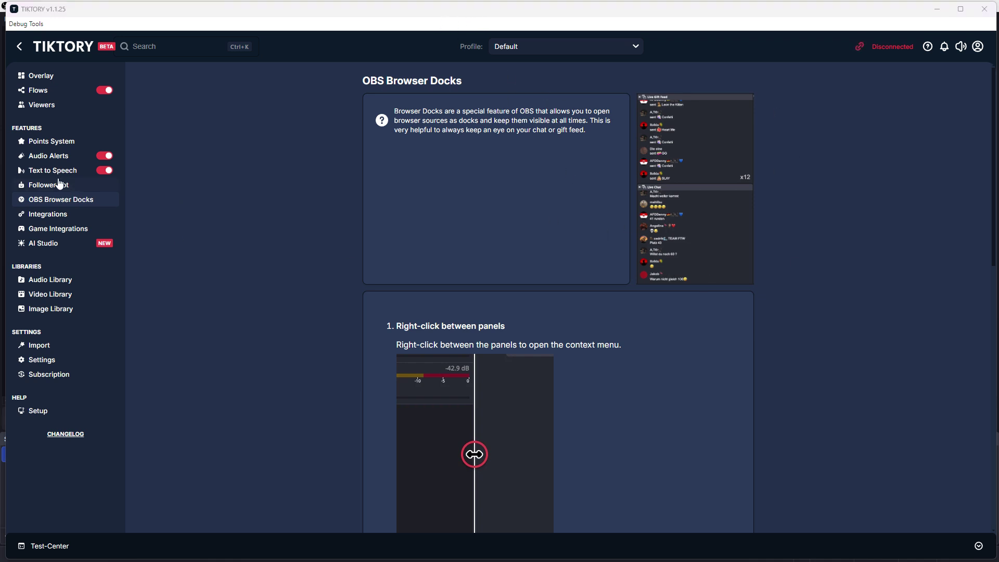
pyautogui.click(57, 78)
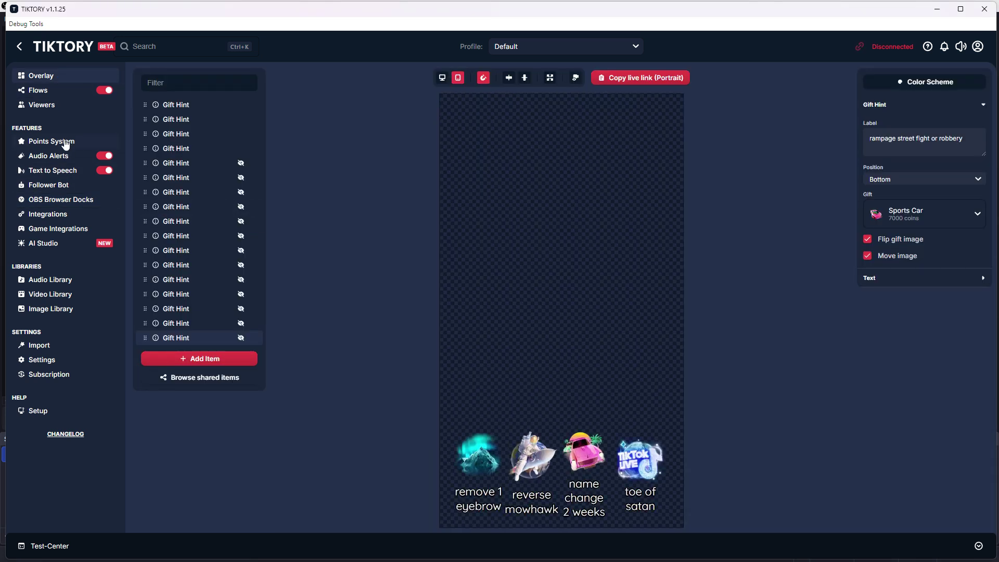
pyautogui.click(65, 202)
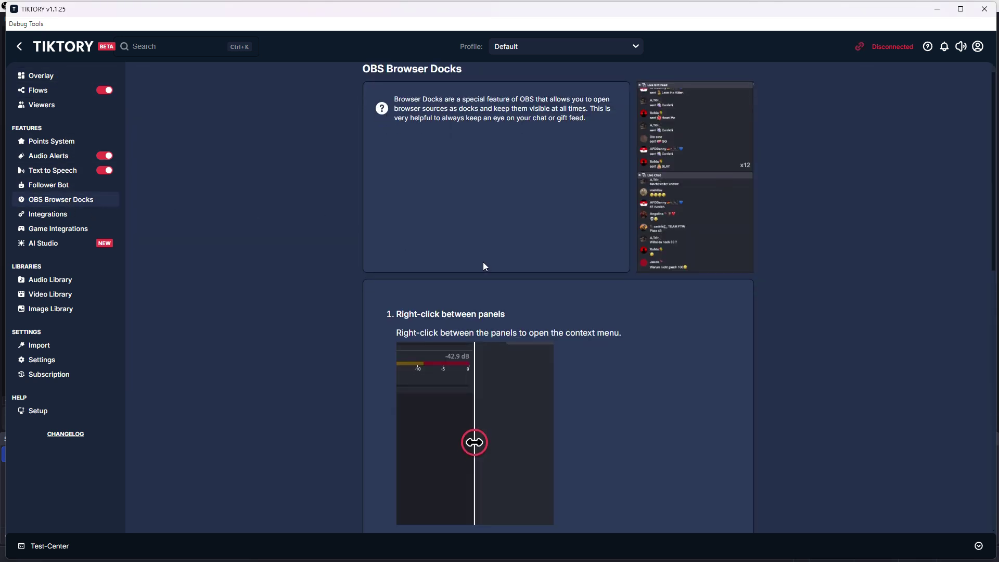
pyautogui.scroll(-12, 489, 260)
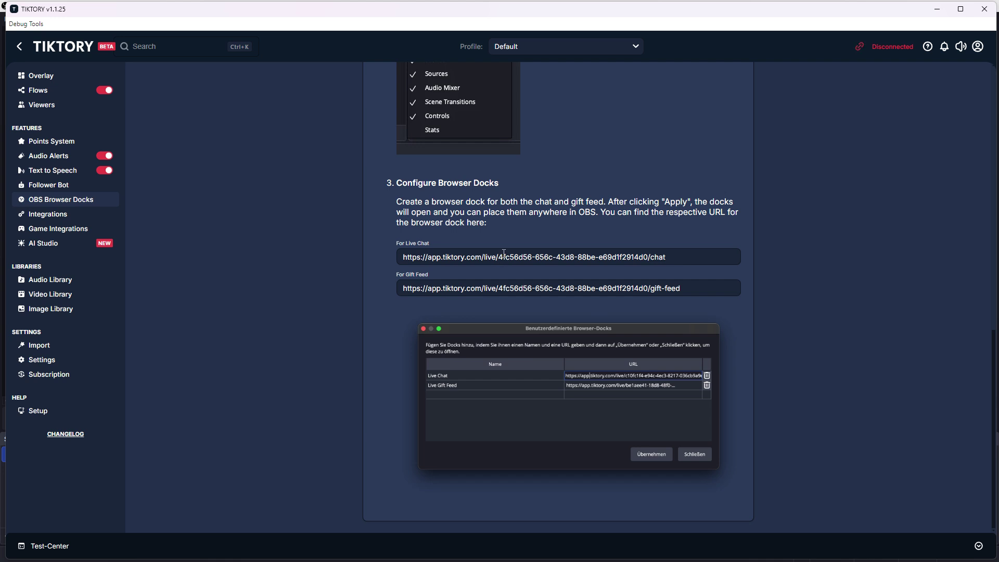
pyautogui.scroll(12, 528, 237)
pyautogui.click(41, 78)
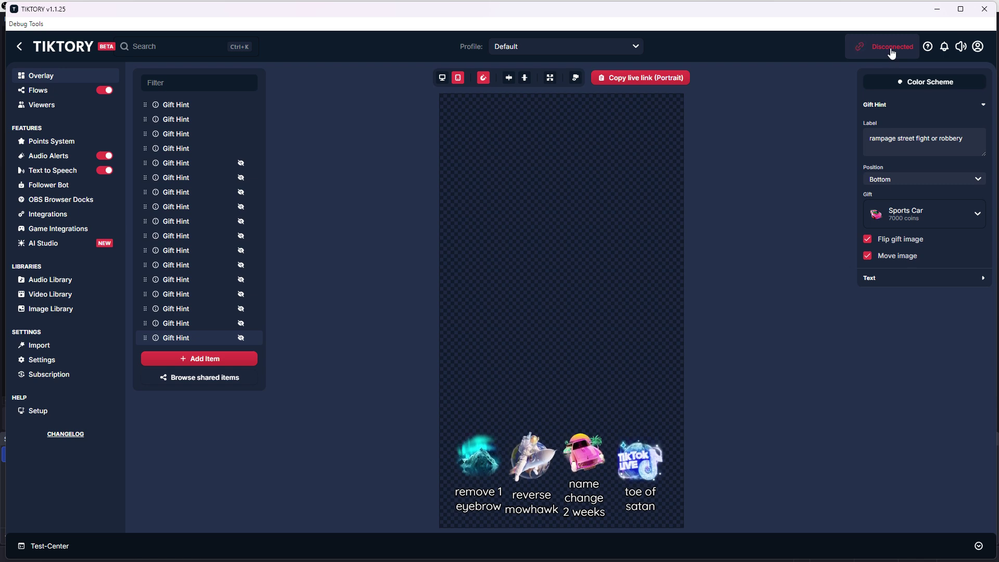
# Step: Switch to Streamlabs Desktop and add a Browser Source to the scene under its default name
pyautogui.click(938, 8)
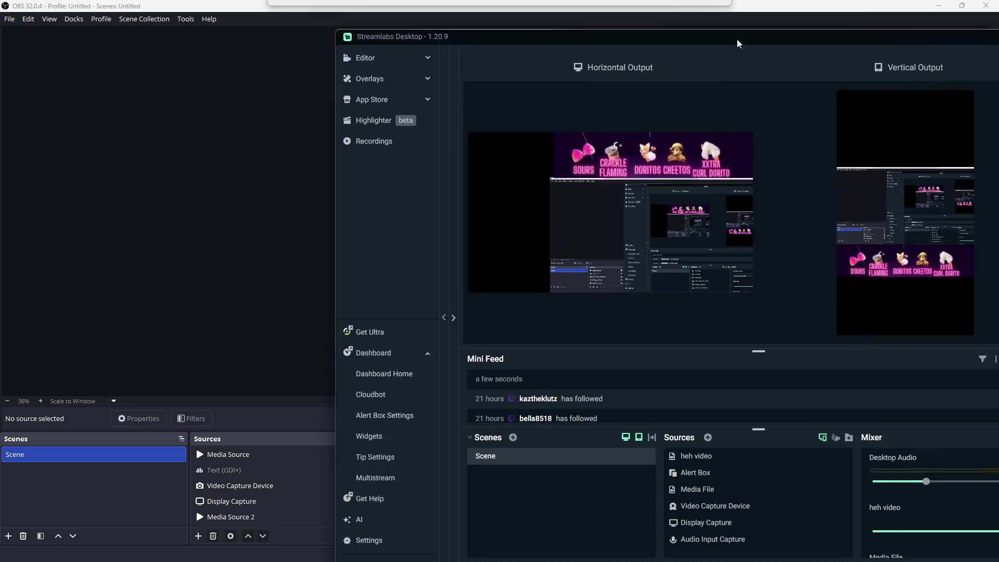
pyautogui.moveTo(736, 40); pyautogui.dragTo(526, 21)
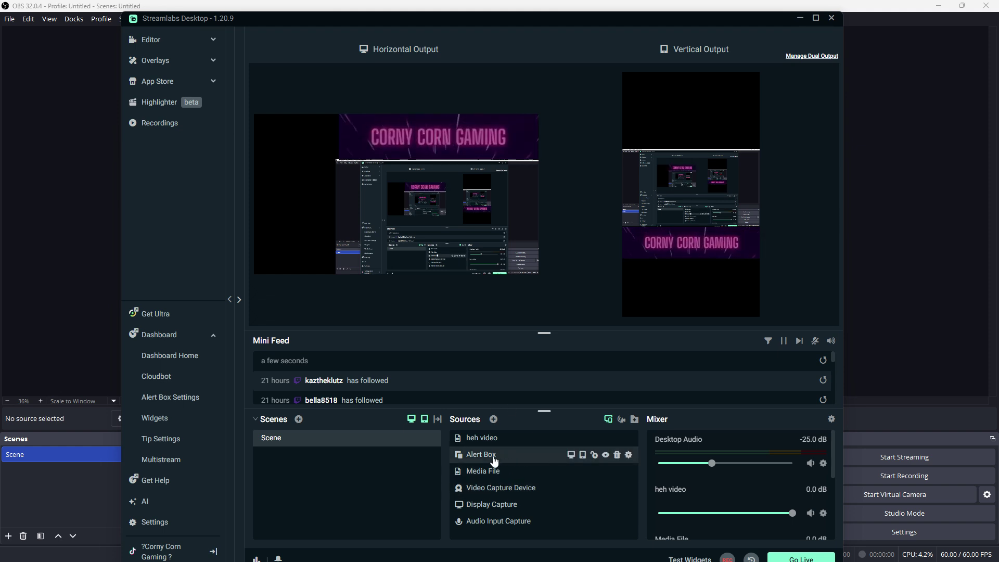
pyautogui.click(494, 419)
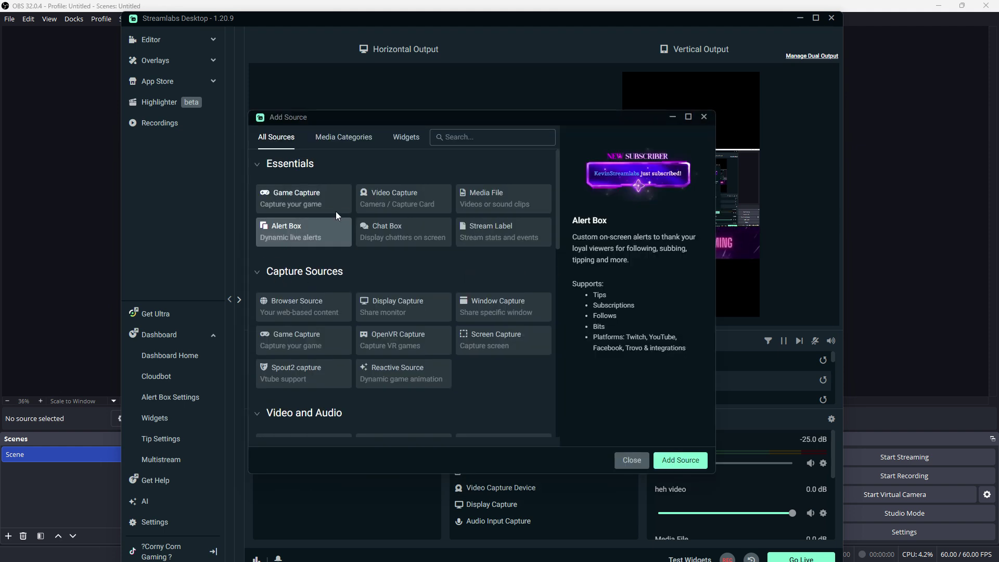
pyautogui.click(306, 315)
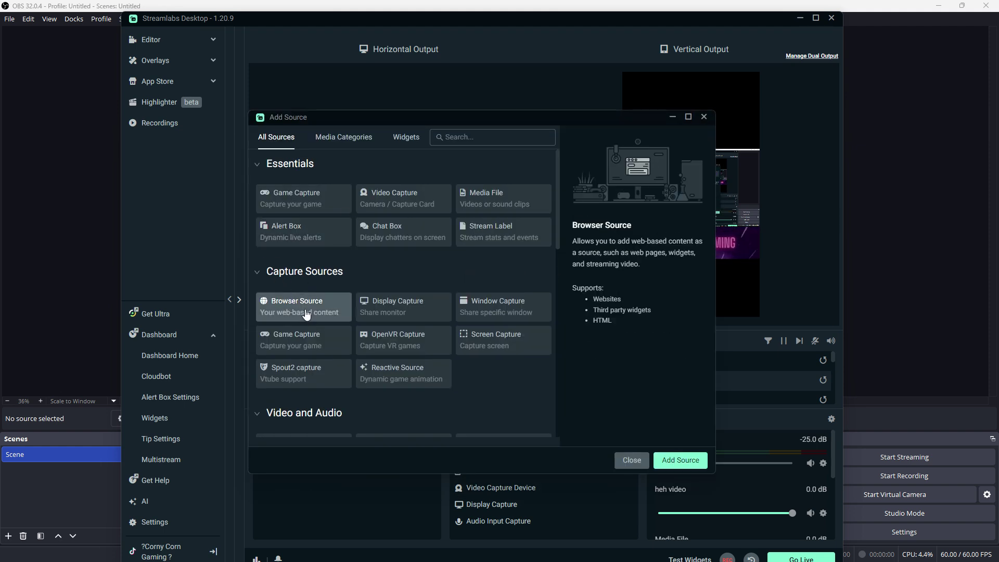
pyautogui.doubleClick(306, 315)
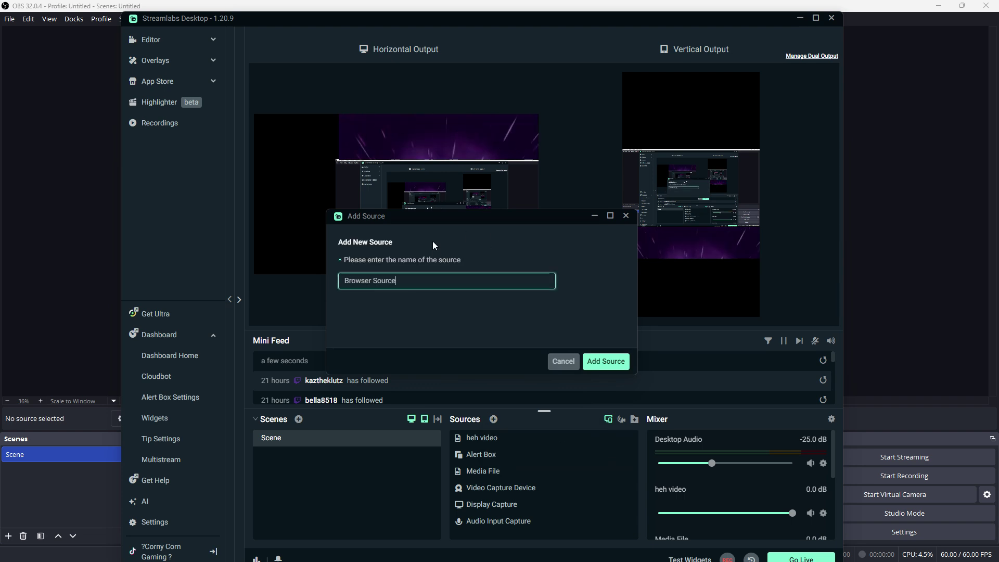
pyautogui.click(630, 367)
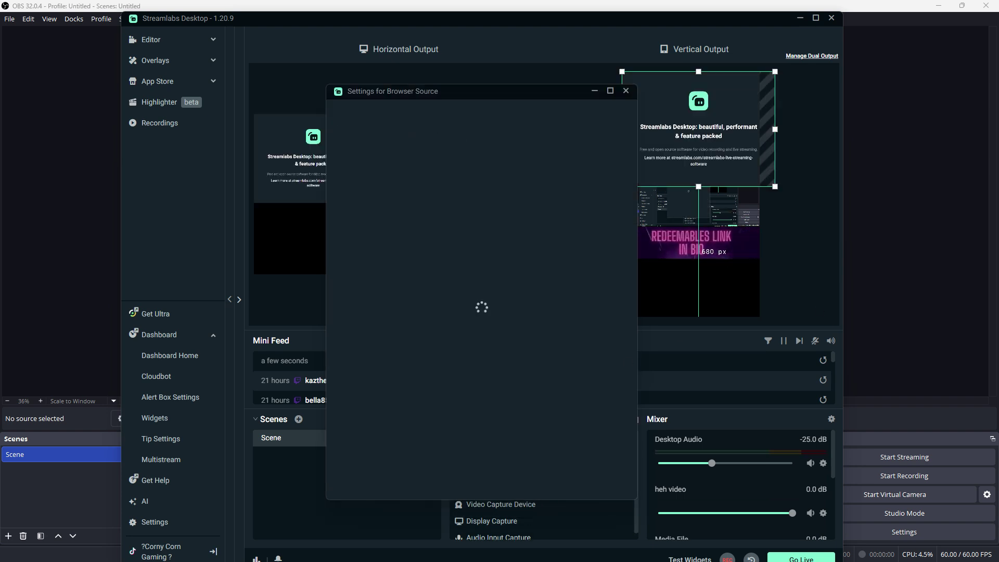
# Step: Copy the portrait overlay's live link in TIKTORY and return to the Browser Source settings in Streamlabs Desktop
pyautogui.hotkey('alt', 'Tab')
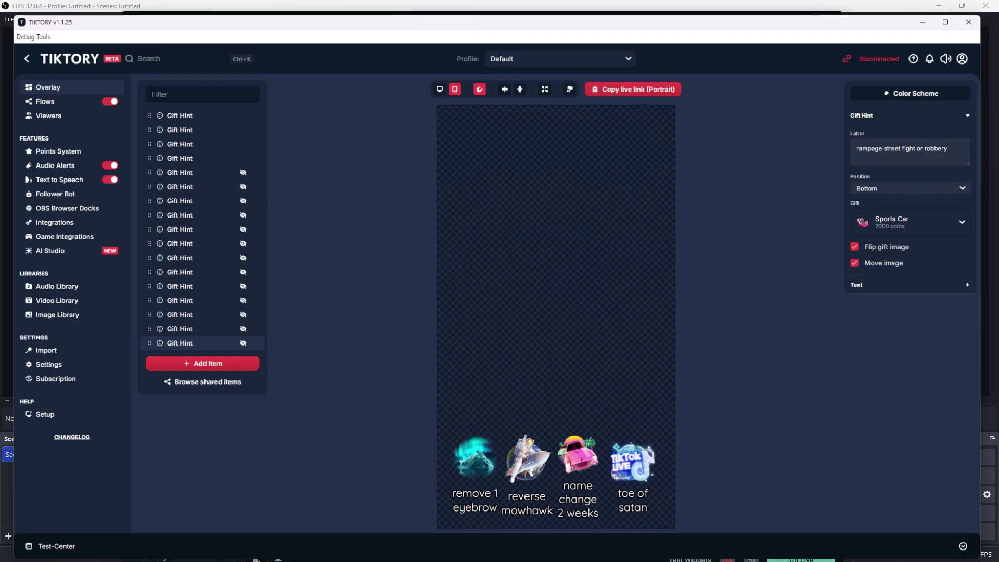
pyautogui.click(651, 80)
pyautogui.click(936, 10)
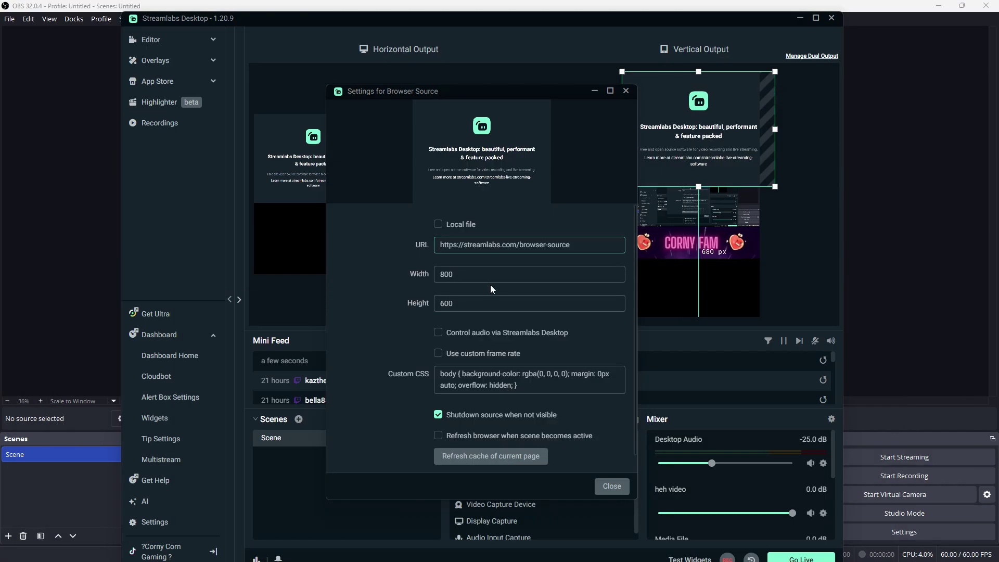
# Step: Replace the Browser Source's URL with the copied overlay live link and close its settings
pyautogui.click(578, 244)
pyautogui.hotkey('ctrl', 'a')
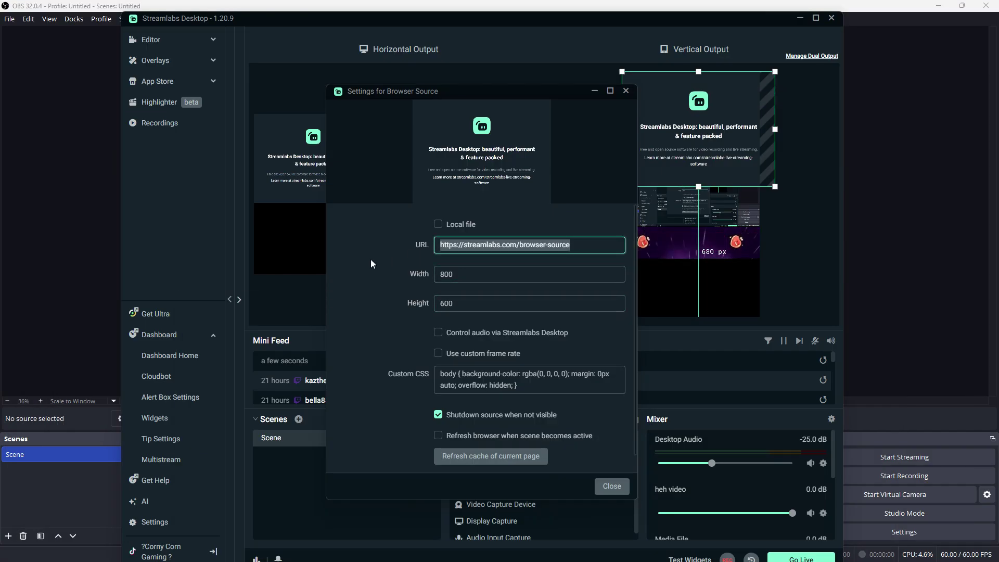
pyautogui.hotkey('ctrl', 'v')
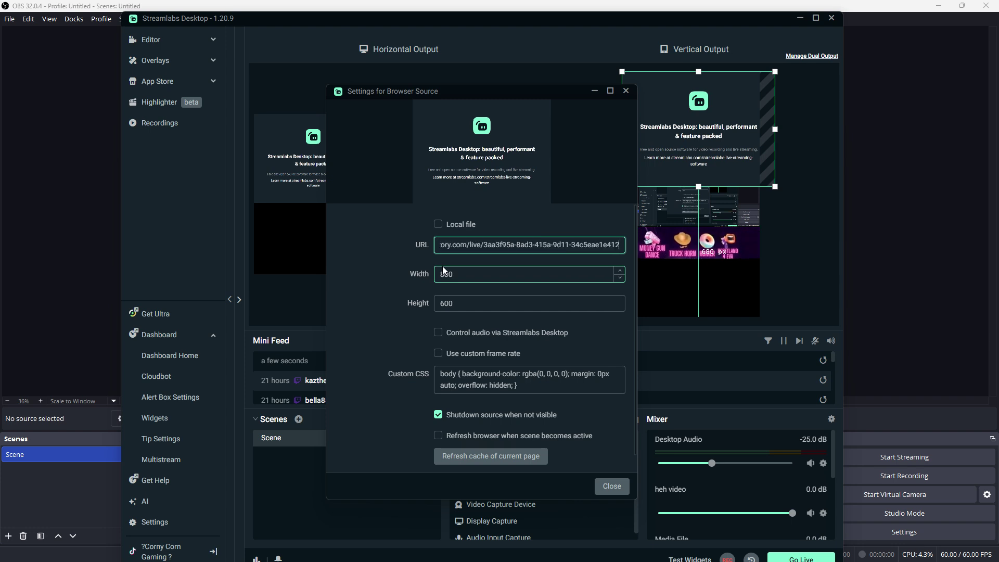
pyautogui.scroll(-1, 547, 312)
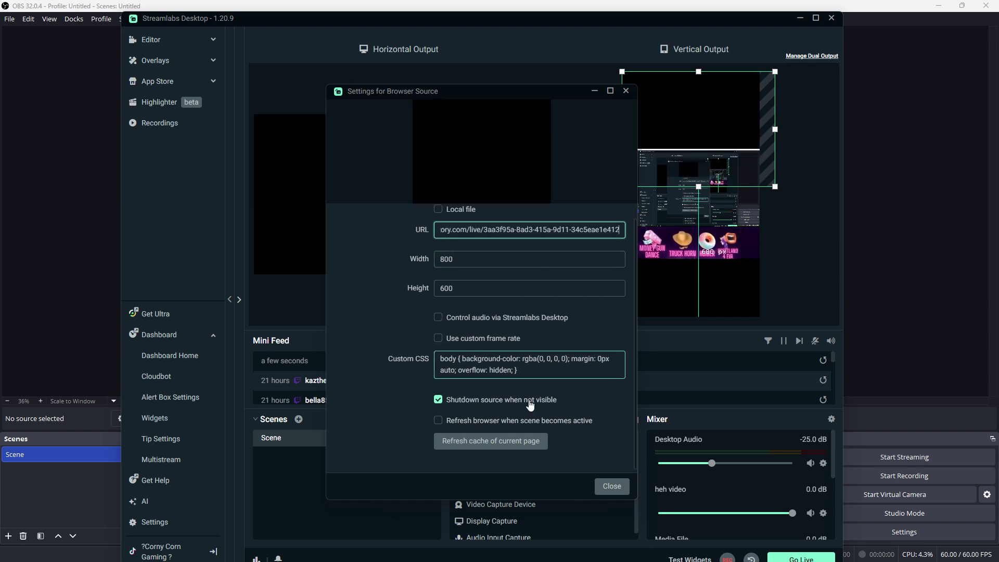
pyautogui.scroll(1, 586, 446)
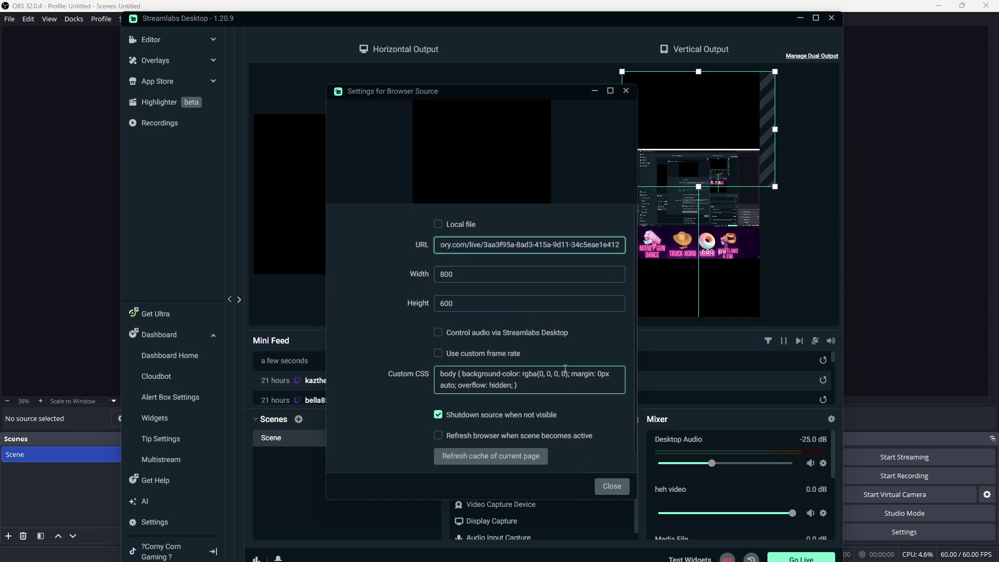
pyautogui.click(612, 486)
# Step: Move the browser source toward the middle of the horizontal output and crop its upper and left parts down to the gift hints
pyautogui.click(308, 188)
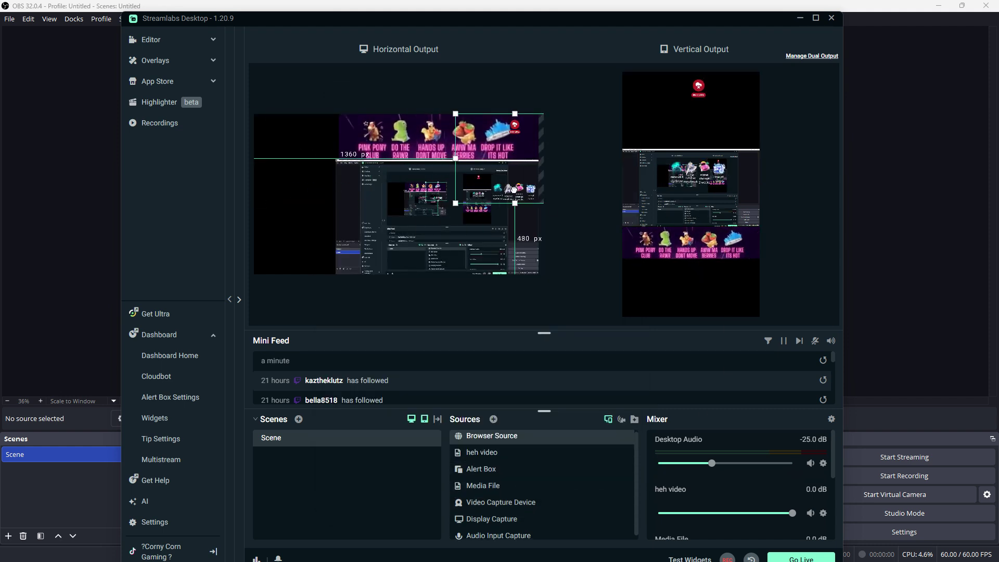
pyautogui.moveTo(308, 189); pyautogui.dragTo(381, 208)
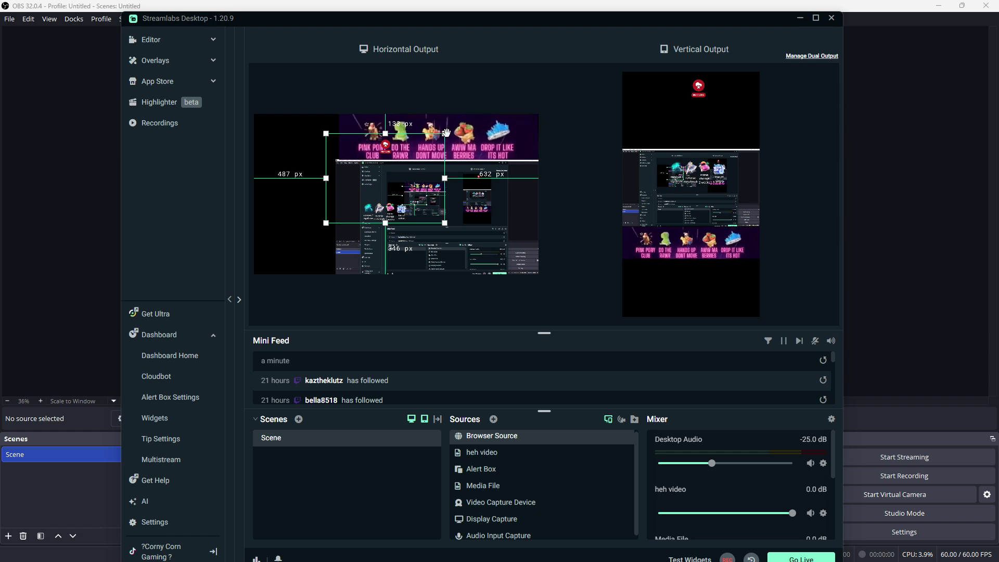
pyautogui.moveTo(386, 135); pyautogui.dragTo(386, 196)
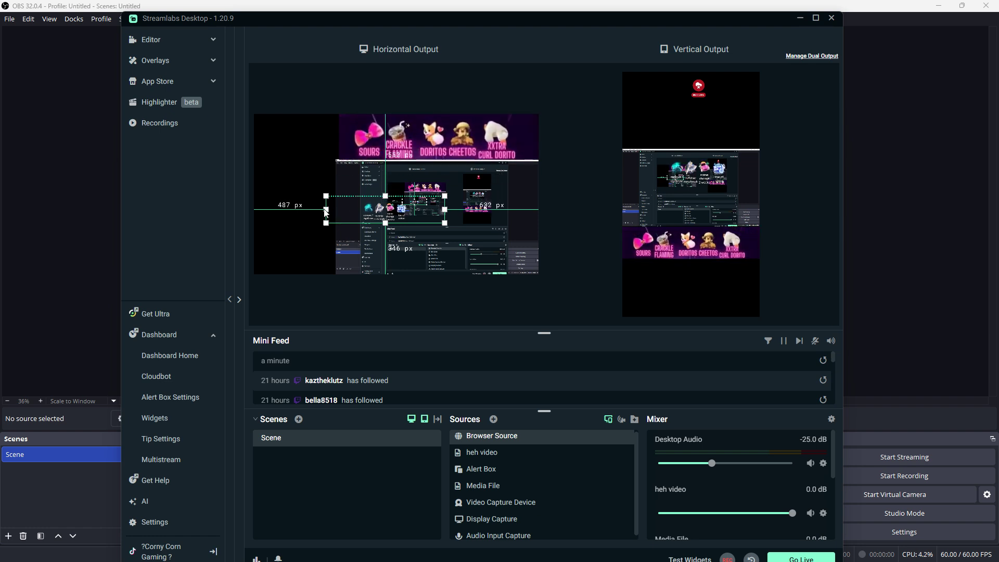
pyautogui.moveTo(326, 209); pyautogui.dragTo(356, 209)
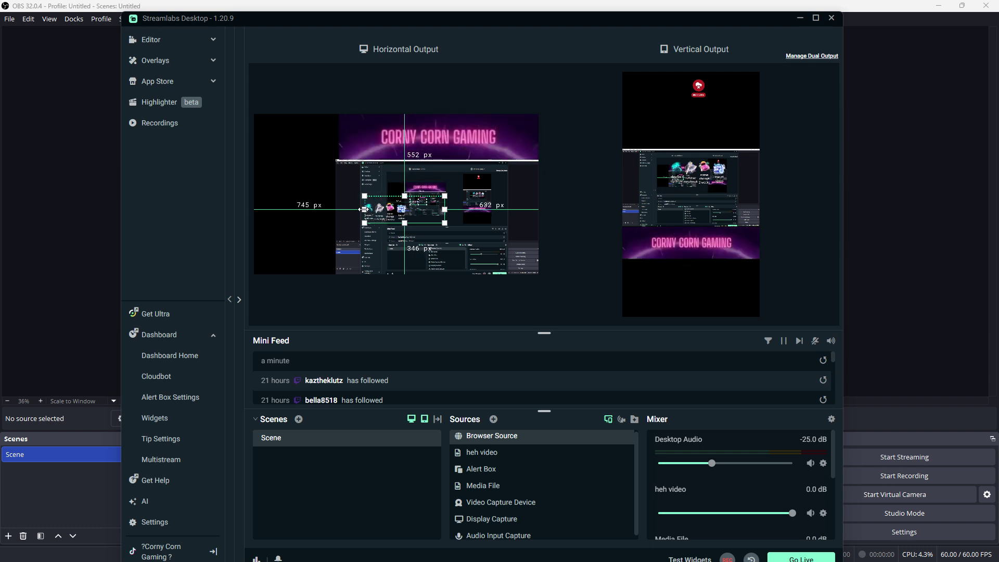
# Step: Enlarge the cropped gift hints, place them about 395 px from the horizontal canvas's left edge, and switch to OBS
pyautogui.moveTo(445, 209); pyautogui.dragTo(561, 127)
pyautogui.moveTo(484, 174); pyautogui.dragTo(437, 185)
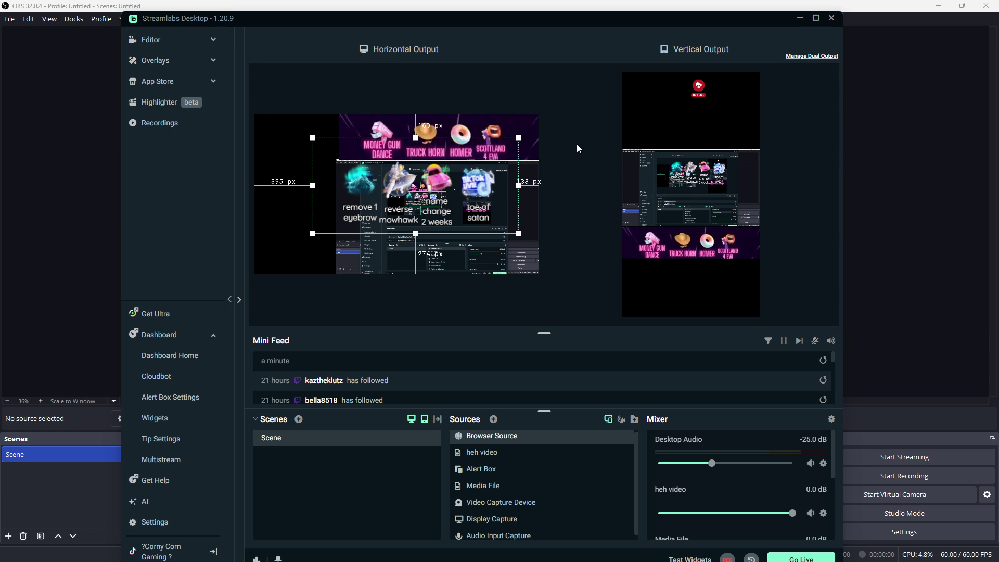
pyautogui.hotkey('alt', 'Tab')
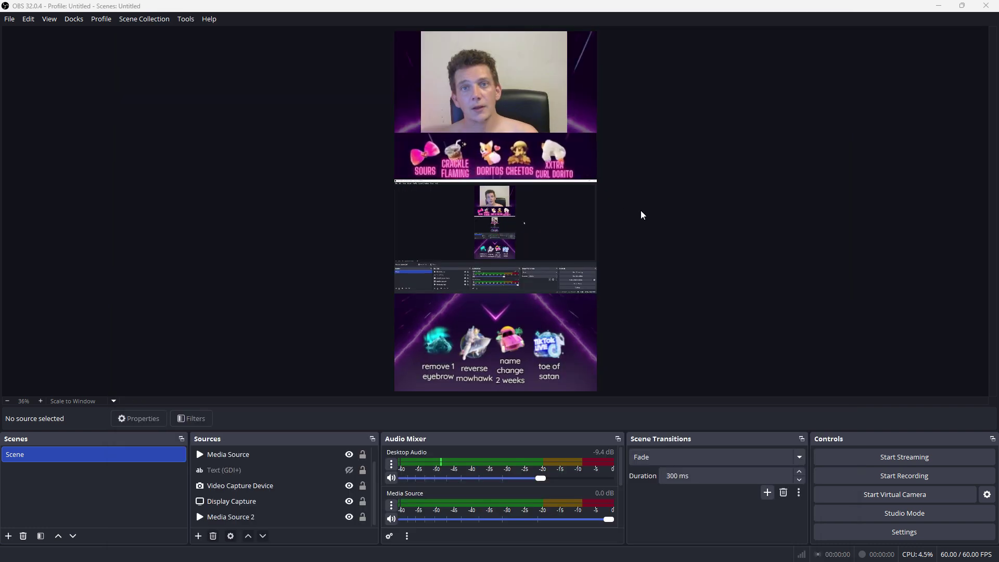